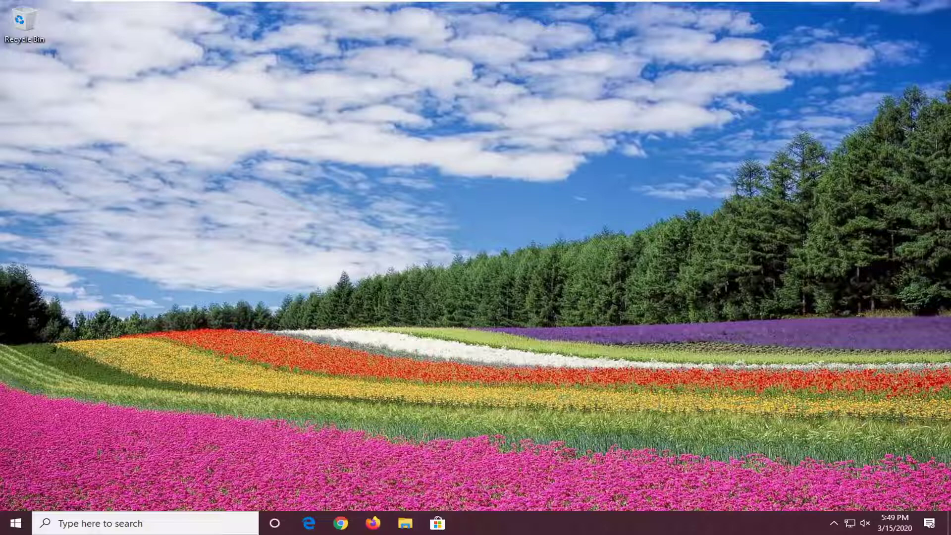
Step: Search the Start menu for regedit and run Registry Editor as administrator
click(4, 525)
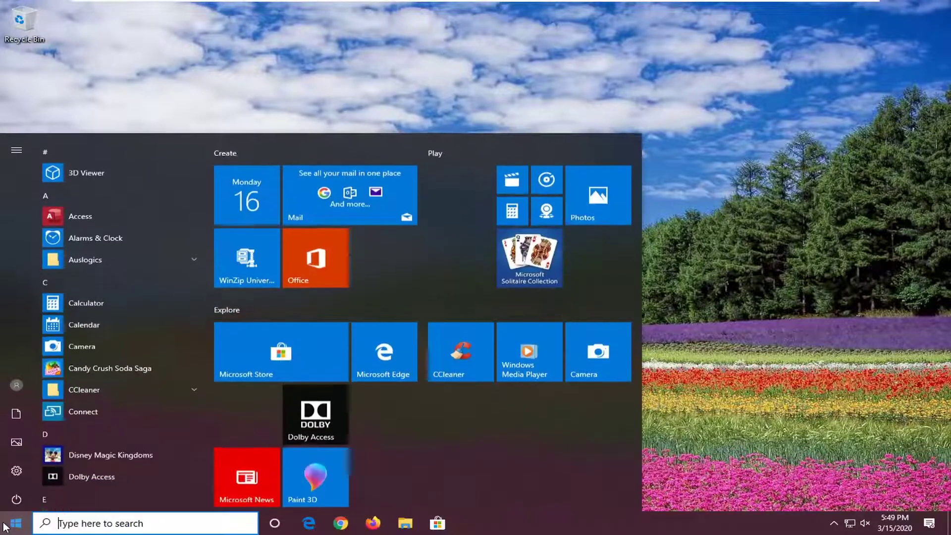
text(rege)
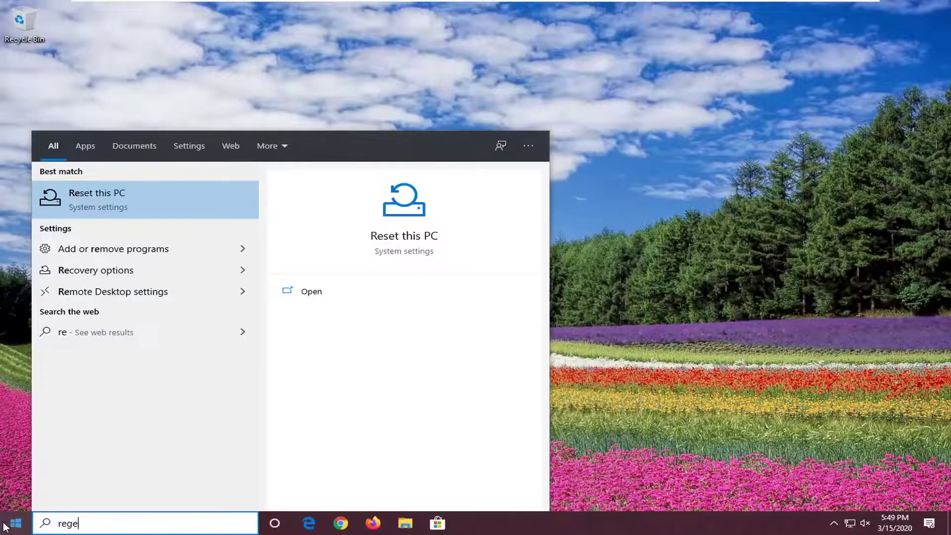
text(dit)
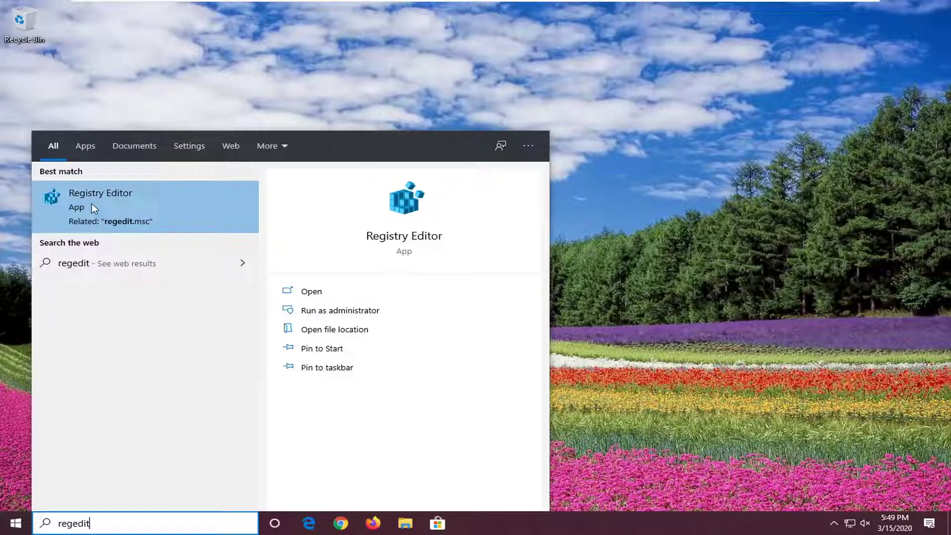
right_click(93, 206)
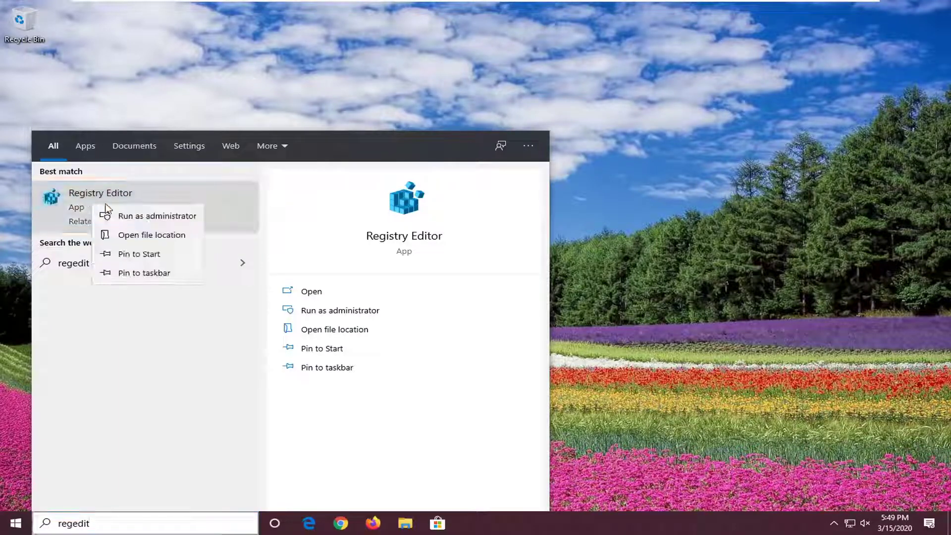
click(148, 221)
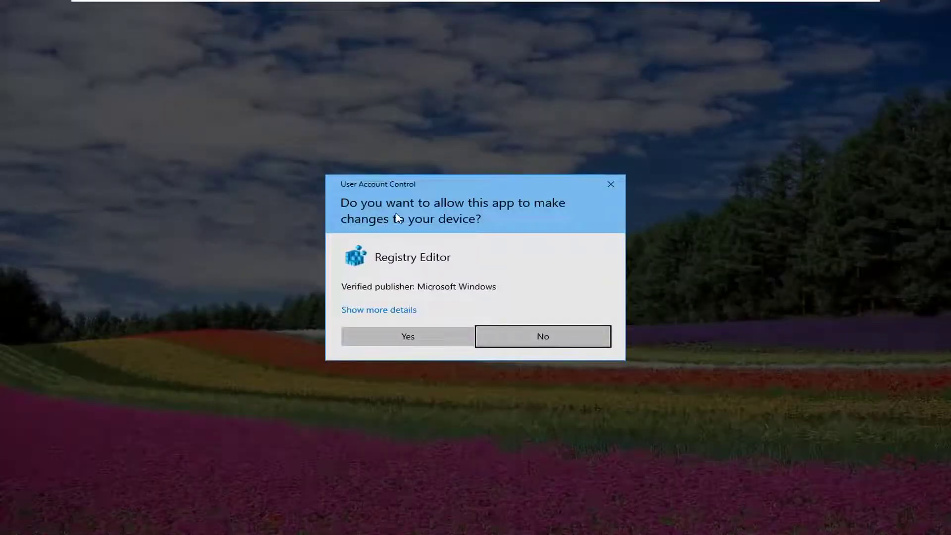
Step: Approve the UAC prompt, then begin a registry export and cancel it
click(395, 339)
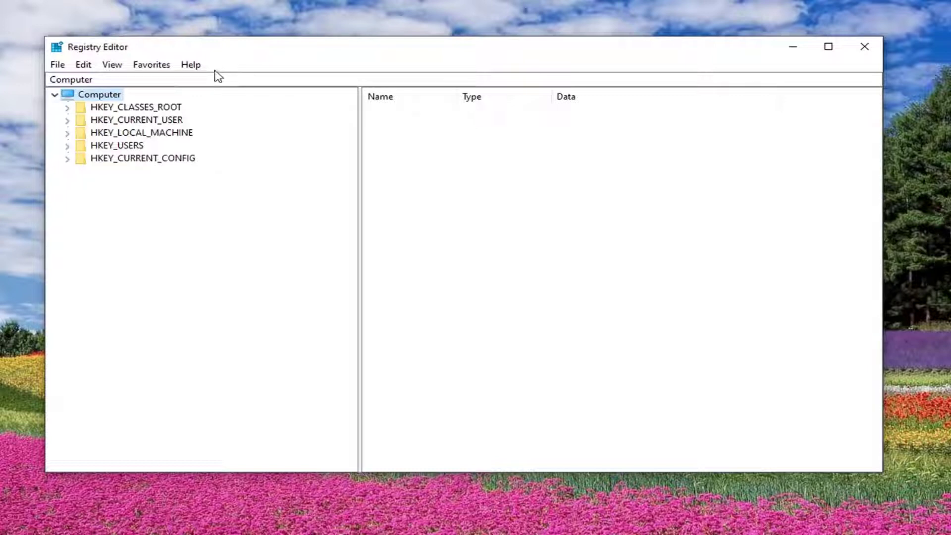
click(54, 64)
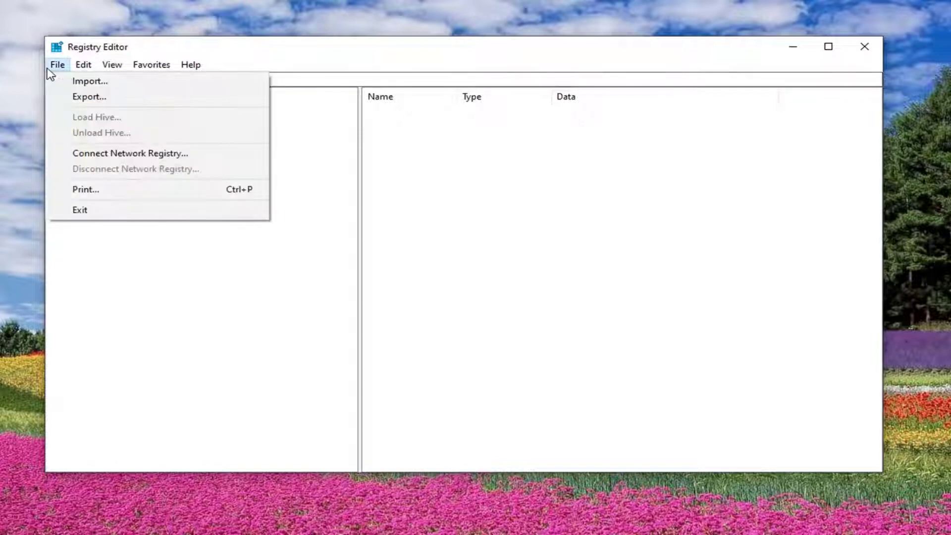
click(81, 95)
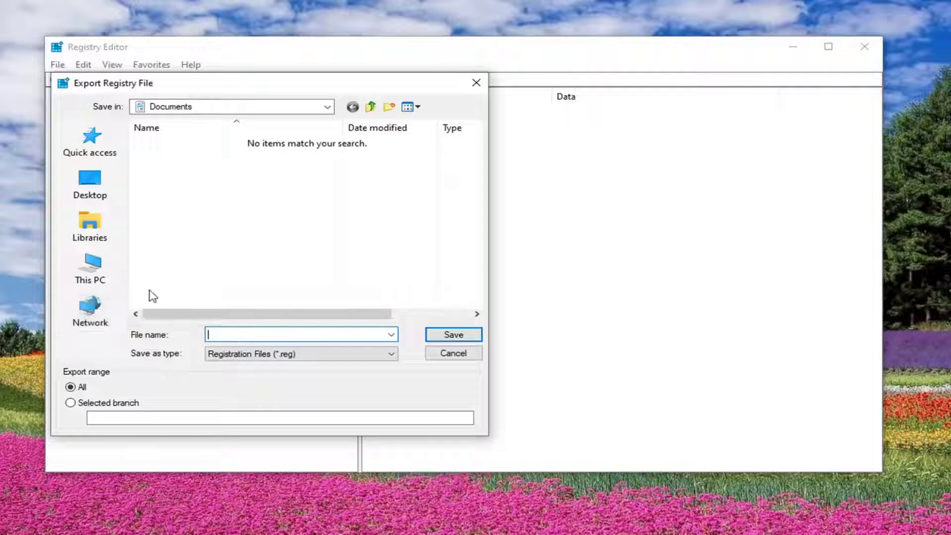
click(452, 353)
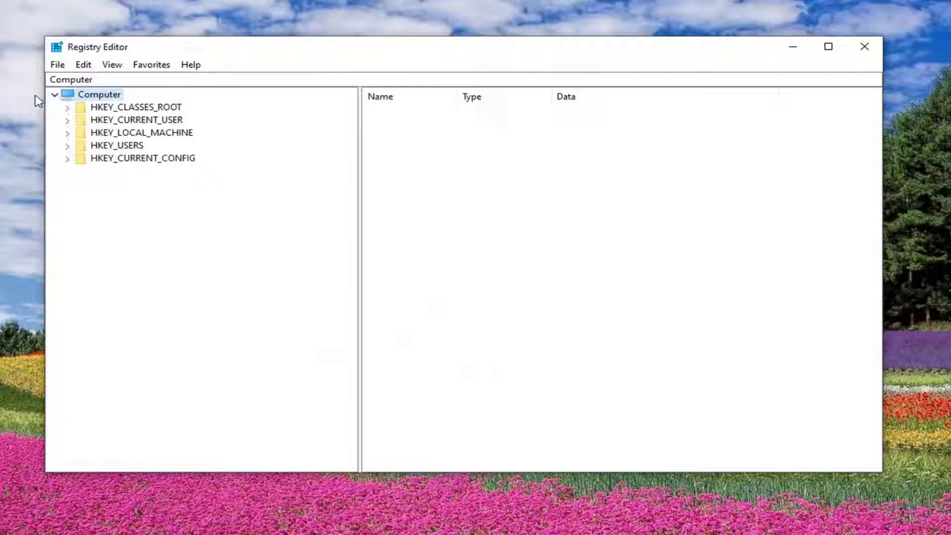
Step: Begin importing a registry file and cancel the import
click(62, 68)
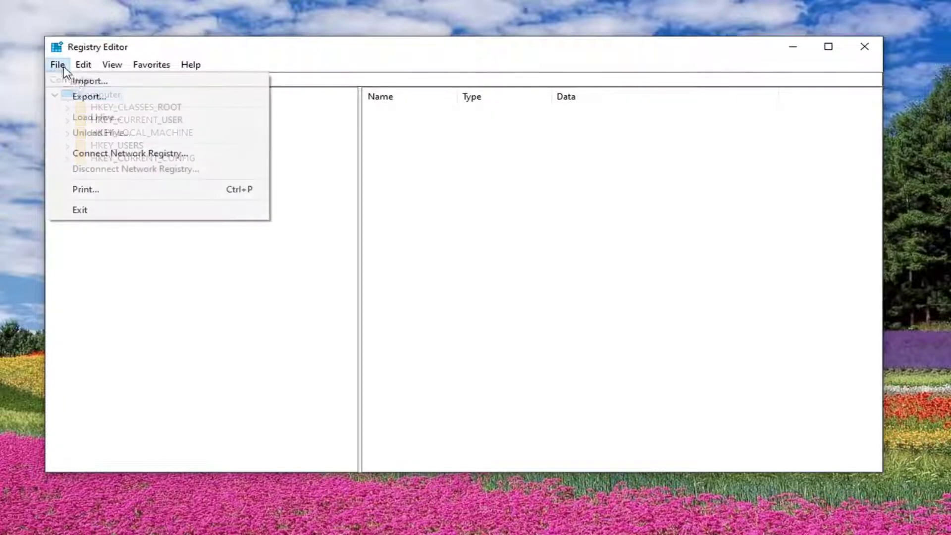
click(83, 82)
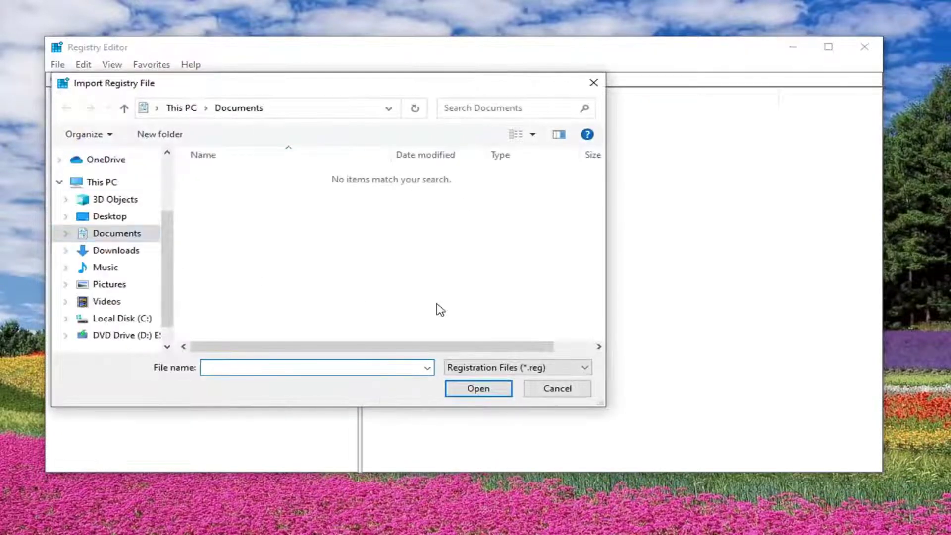
click(558, 390)
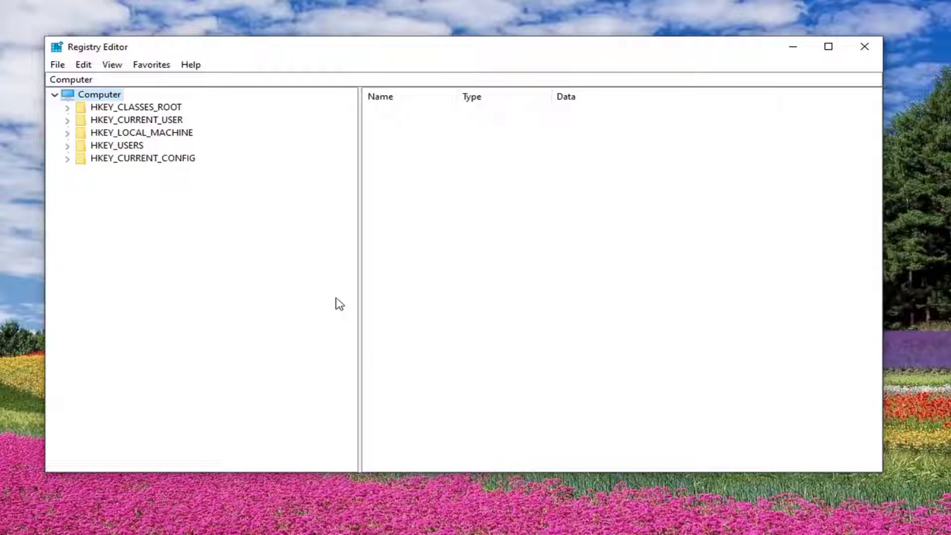
Step: Expand HKEY_LOCAL_MACHINE\SYSTEM\CurrentControlSet\Services in the key tree
click(161, 134)
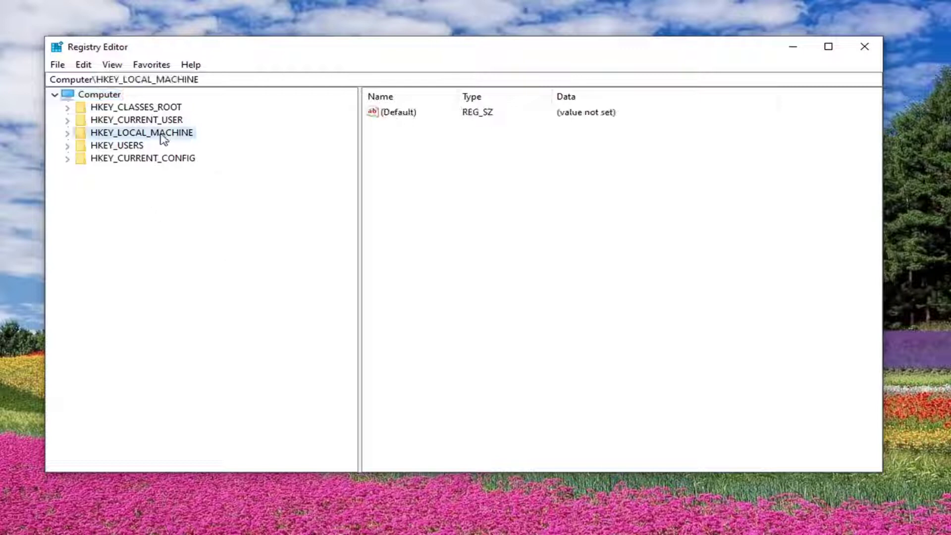
double_click(147, 134)
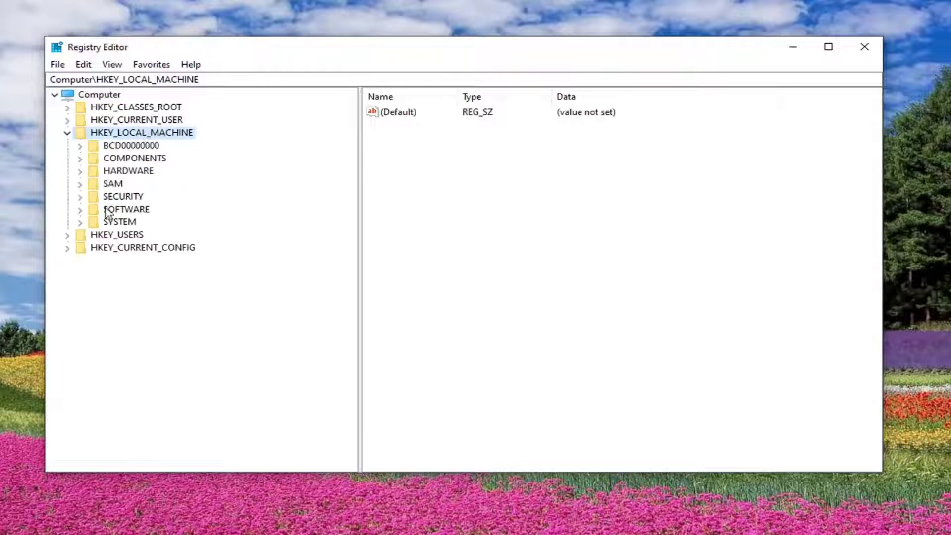
double_click(112, 224)
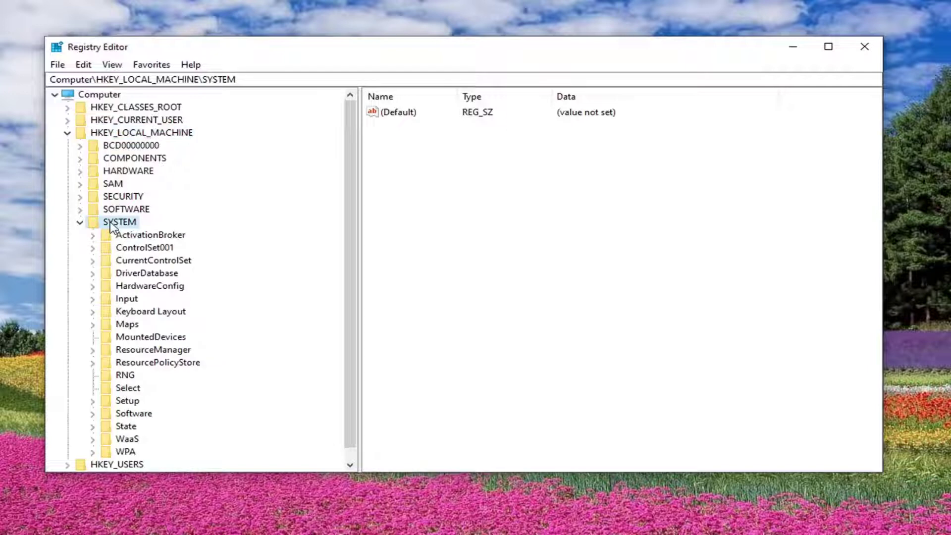
double_click(139, 266)
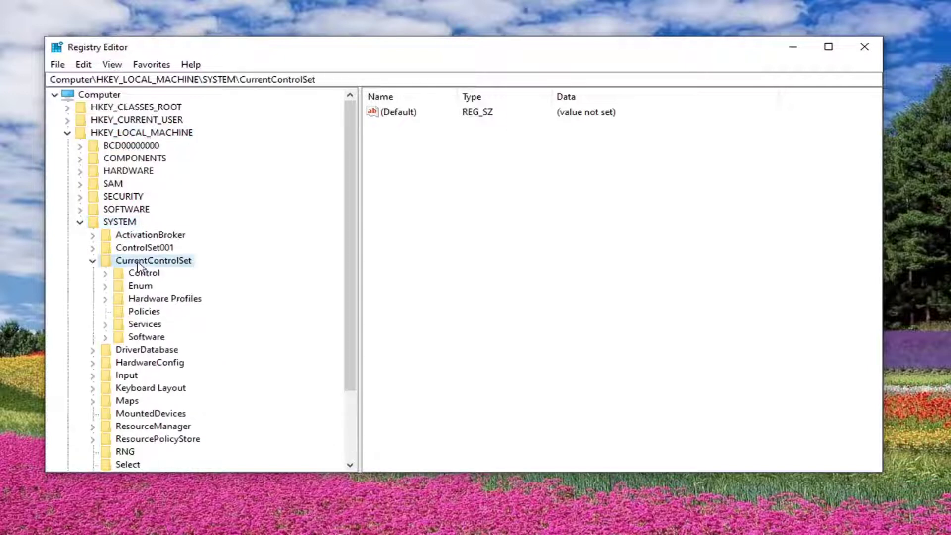
click(142, 327)
double_click(141, 327)
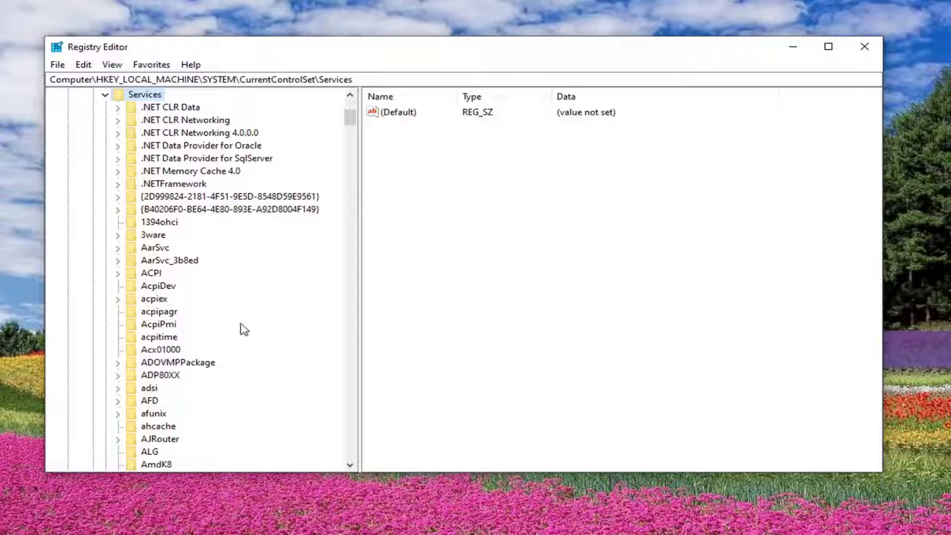
Step: Scroll down the service keys and open the Spooler key
scroll(244, 368, down, 15)
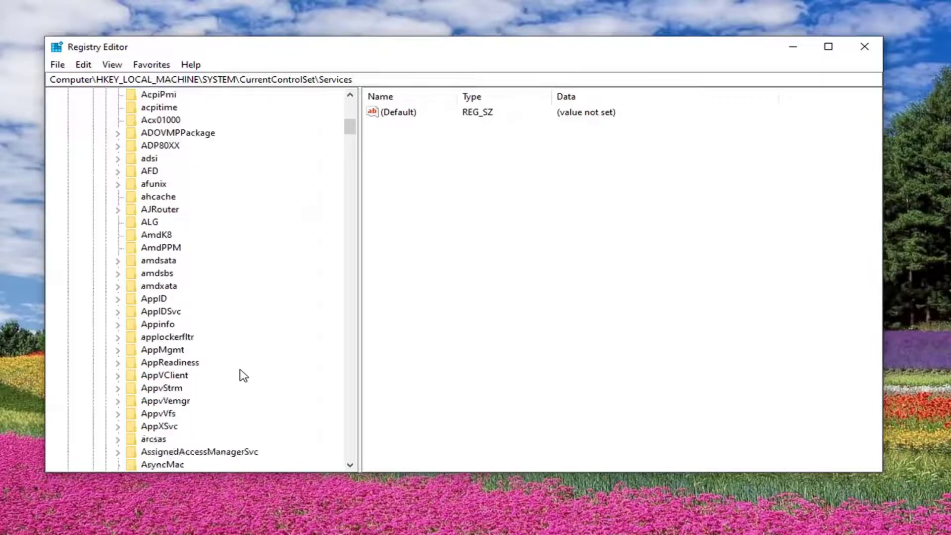
scroll(244, 364, down, 20)
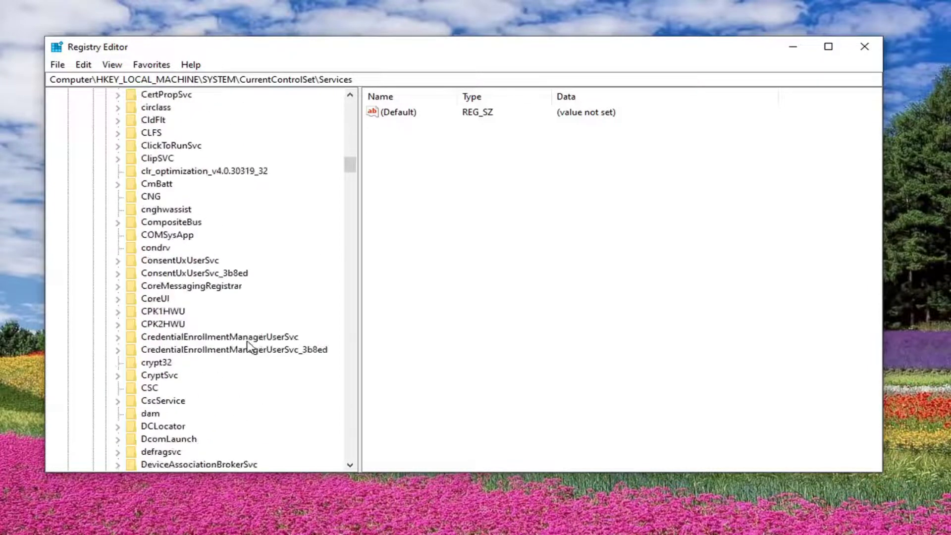
scroll(244, 337, down, 20)
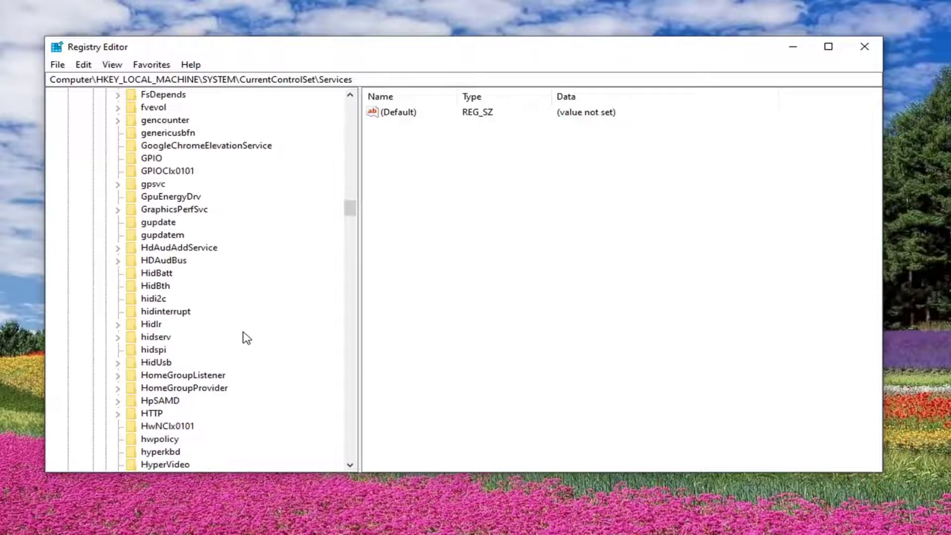
scroll(230, 322, down, 20)
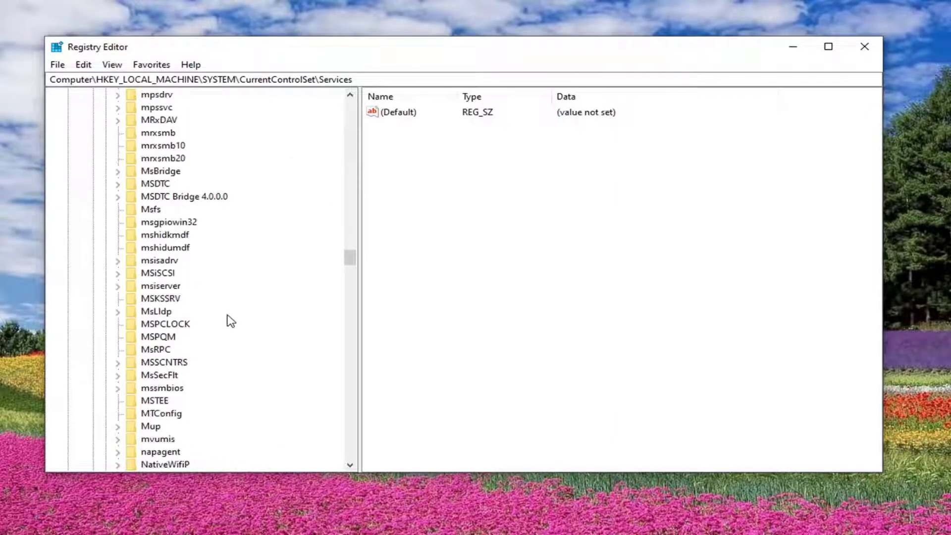
scroll(227, 318, down, 20)
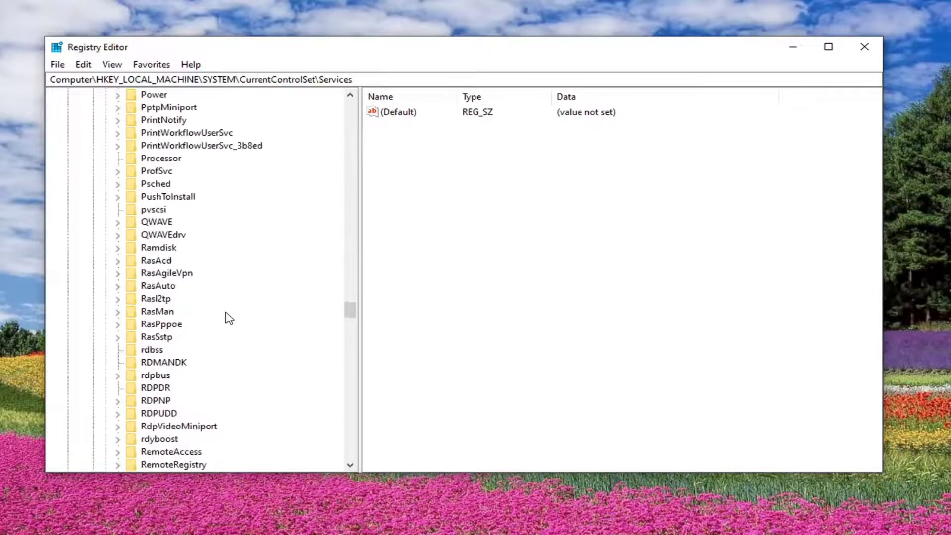
scroll(227, 318, down, 7)
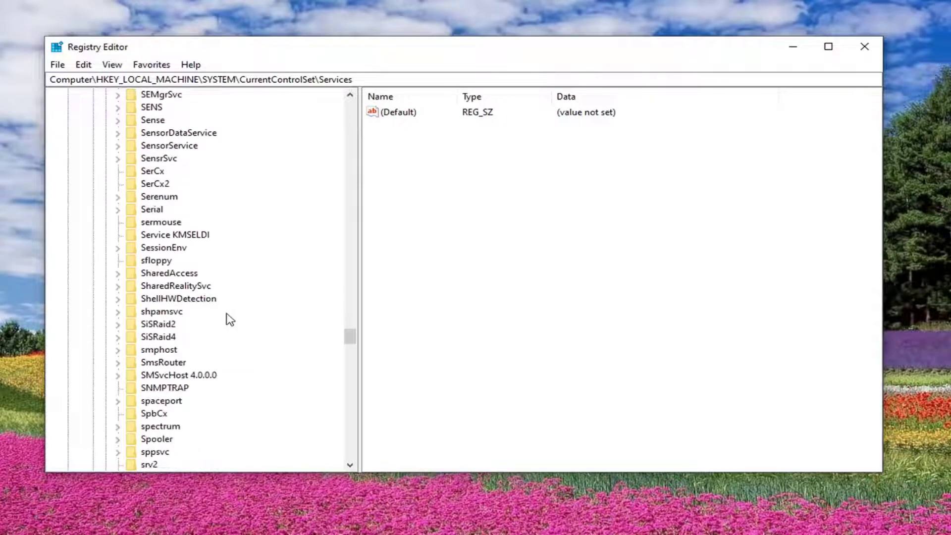
click(166, 403)
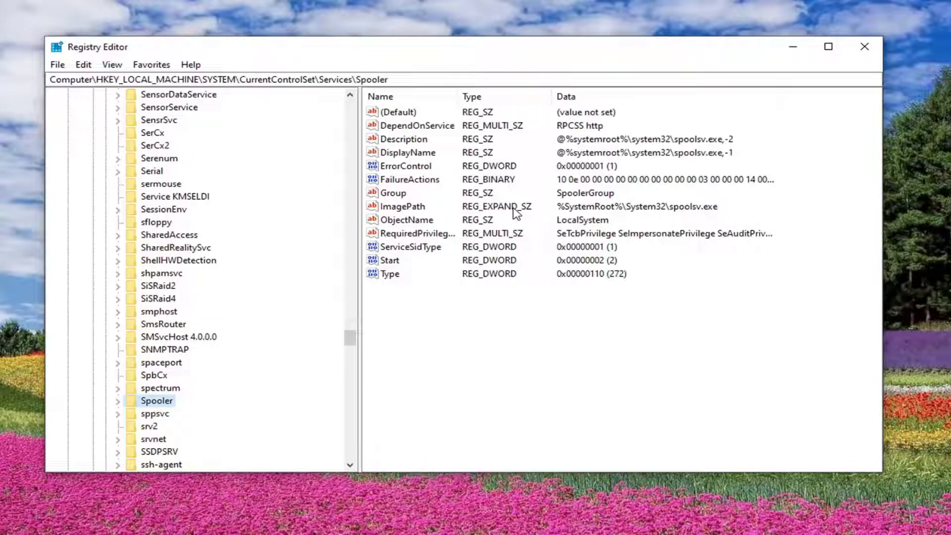
Step: Replace Spooler's DependOnService data with just RPCSS and accept the empty-string warning
drag(460, 96, 497, 96)
click(434, 127)
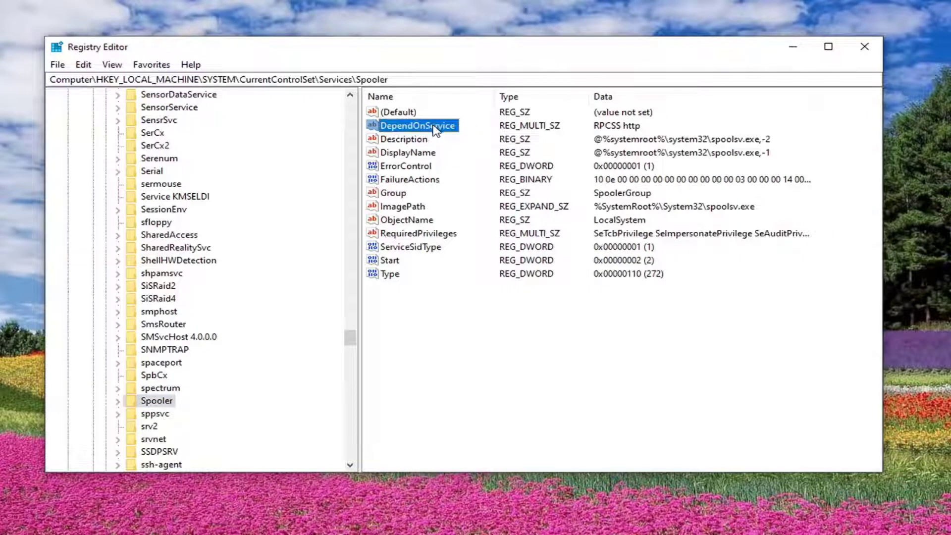
double_click(429, 127)
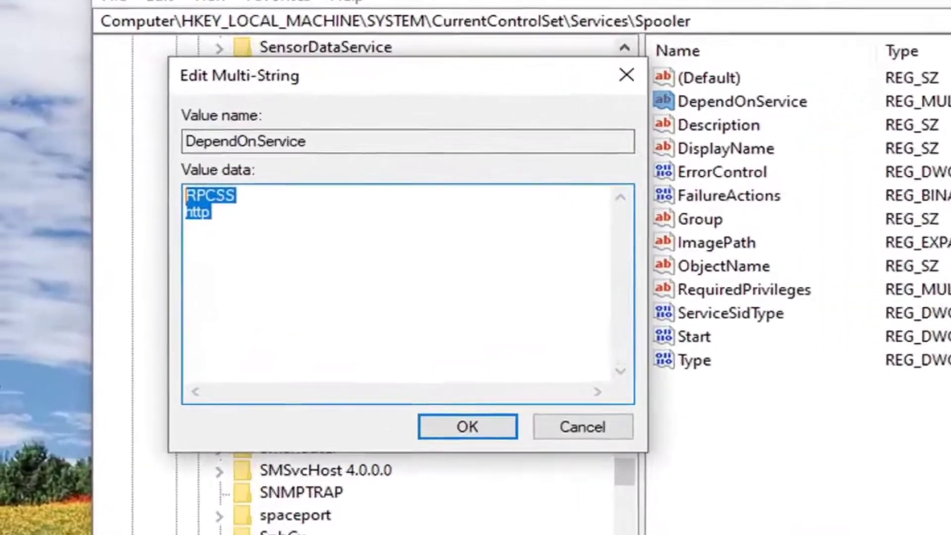
key(Delete)
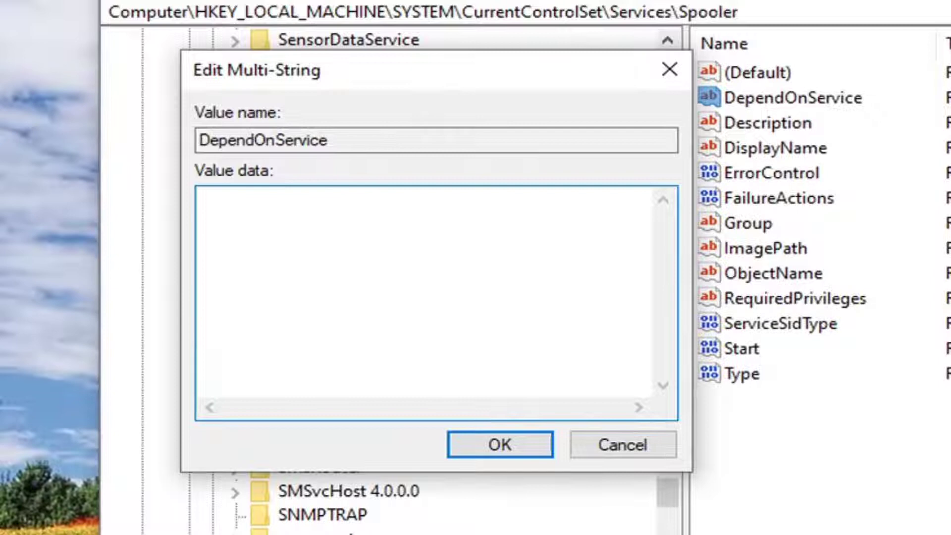
text(RPCSS)
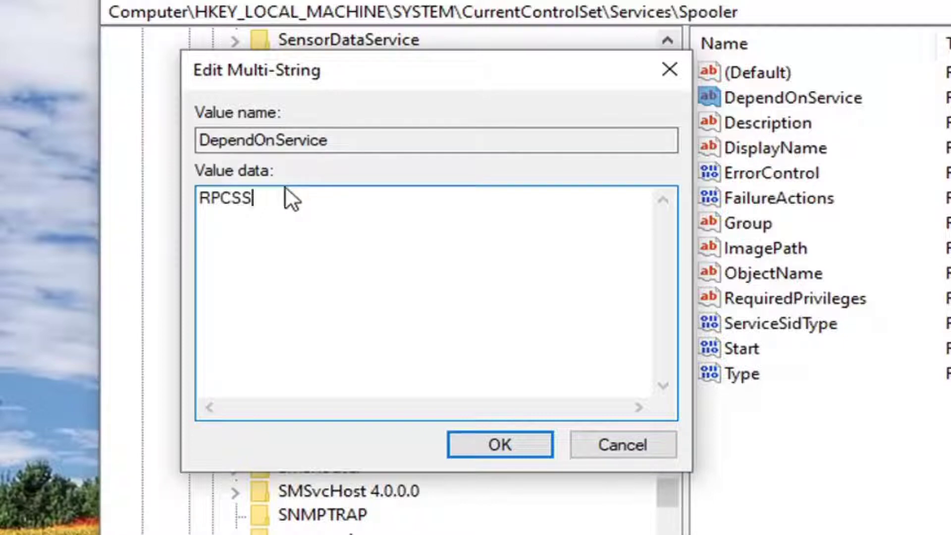
click(483, 444)
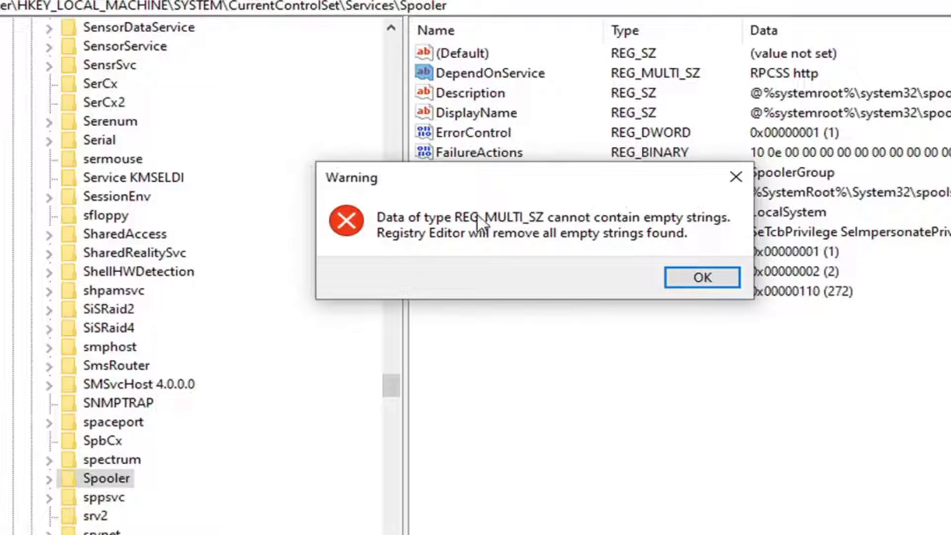
click(701, 277)
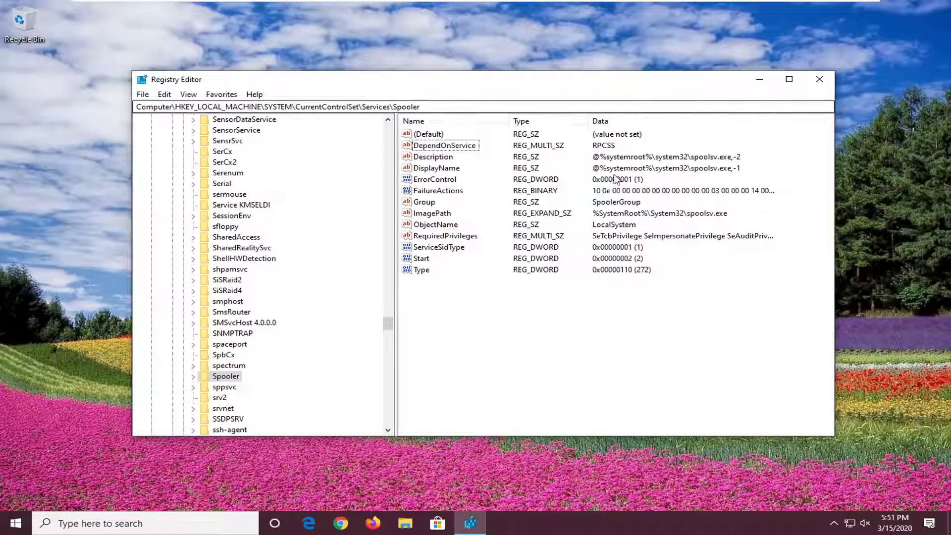
Step: Reopen DependOnService to confirm it reads RPCSS, closing it unchanged
double_click(438, 147)
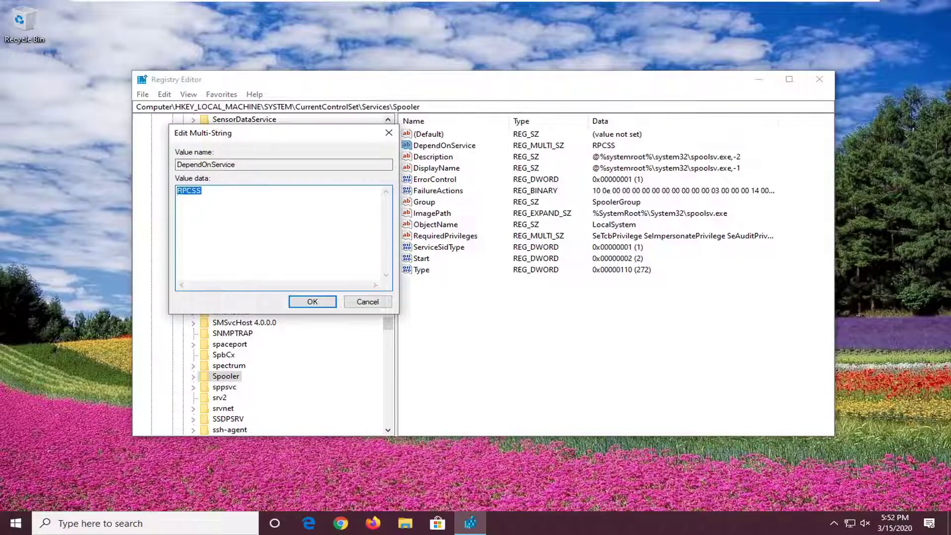
click(311, 302)
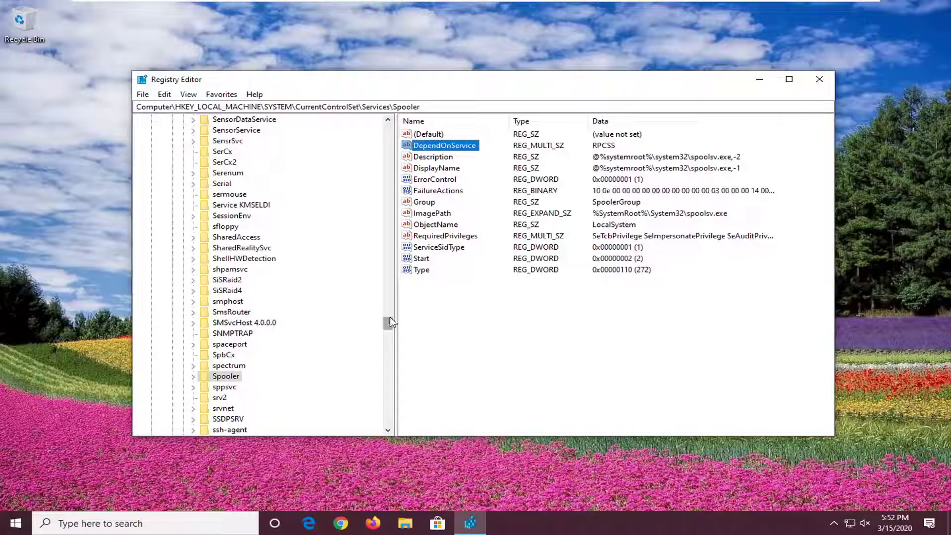
scroll(289, 216, up, 20)
scroll(290, 216, up, 20)
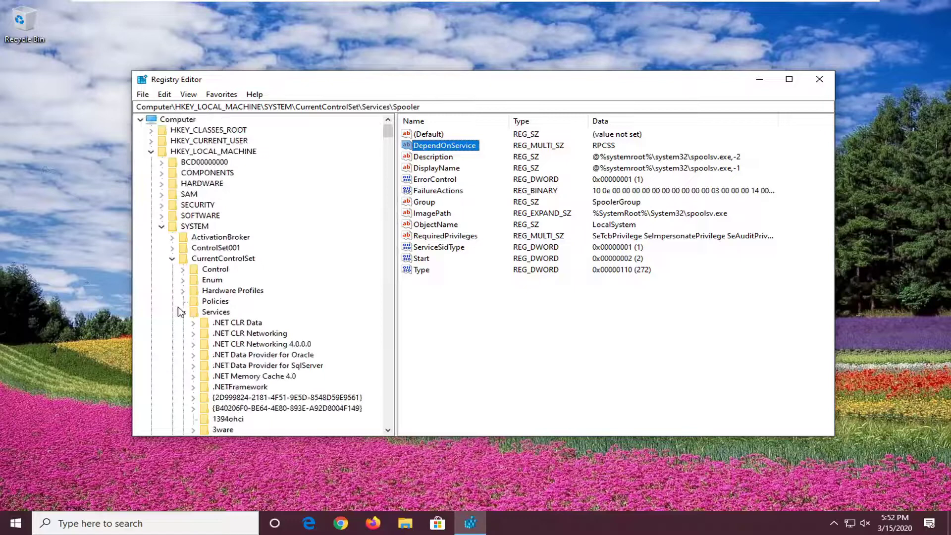
Step: Collapse Services, CurrentControlSet, SYSTEM and HKEY_LOCAL_MACHINE, then close Registry Editor
click(182, 312)
click(171, 258)
click(161, 225)
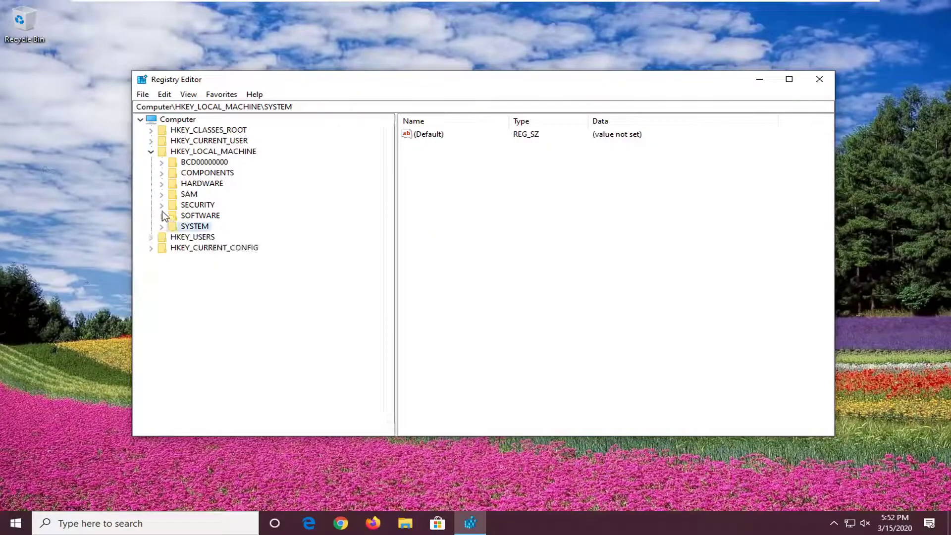
click(151, 152)
click(165, 120)
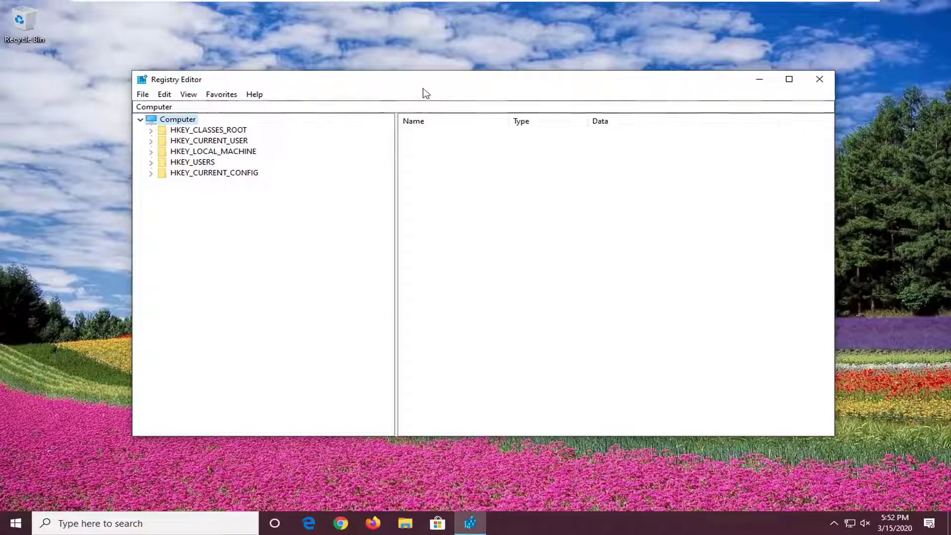
click(819, 81)
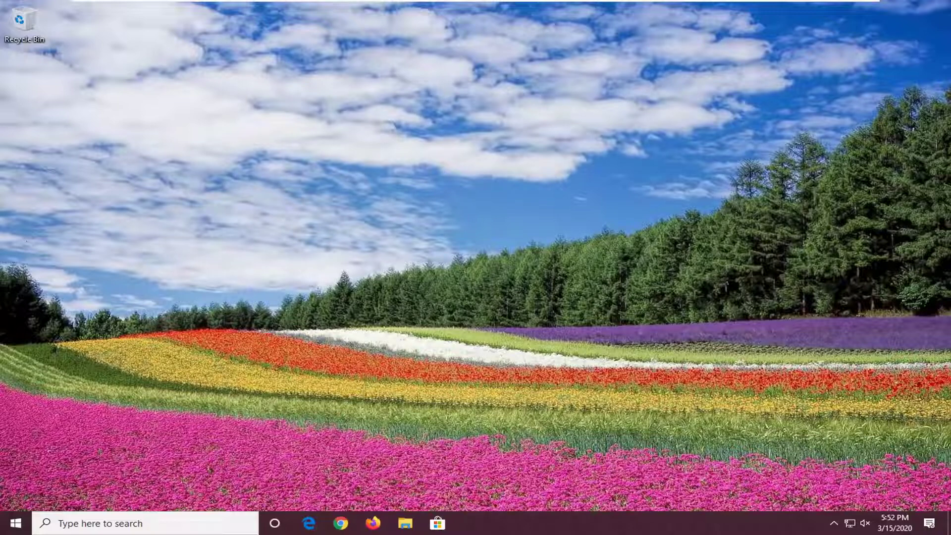
Step: Search the Start menu for 'services' and open the Services app
click(12, 526)
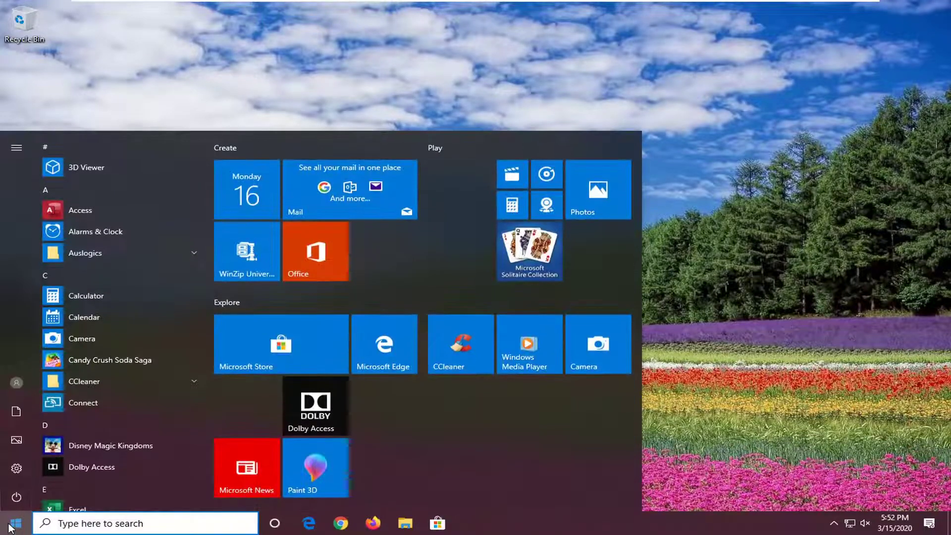
text(services)
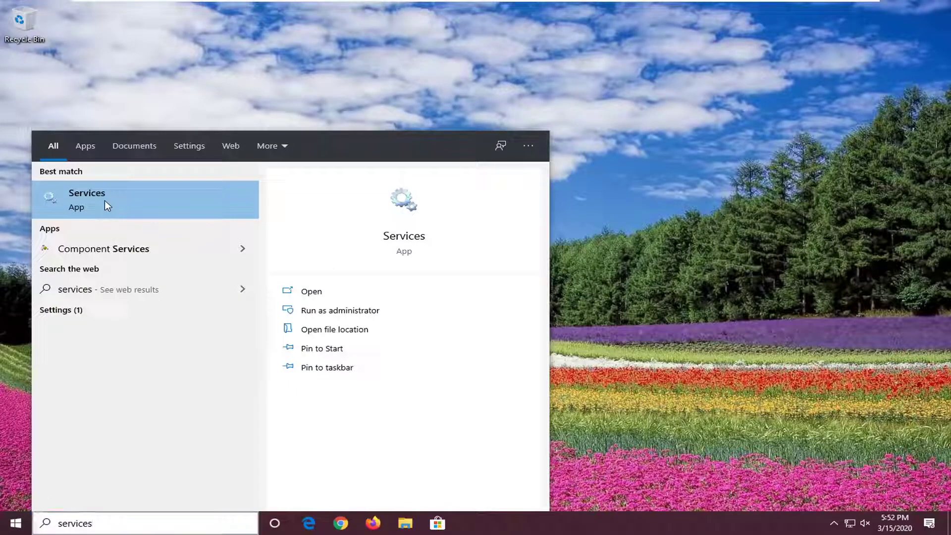
click(105, 200)
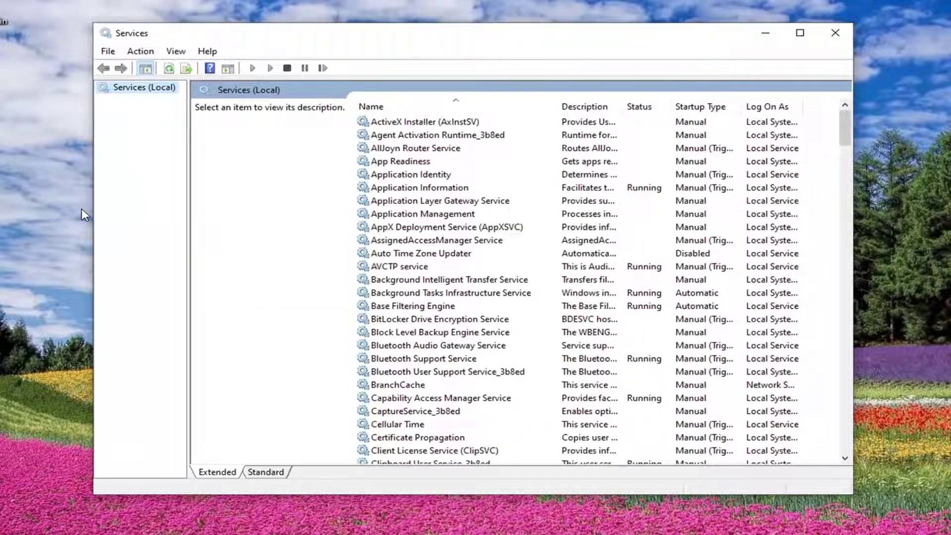
Step: Set Application Layer Gateway Service to Automatic startup, start it, and apply the change
click(452, 202)
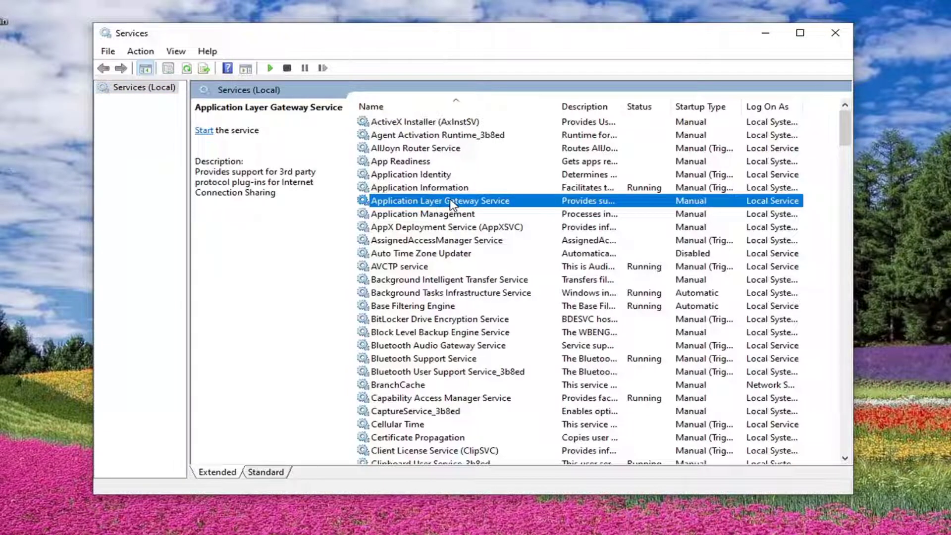
double_click(452, 202)
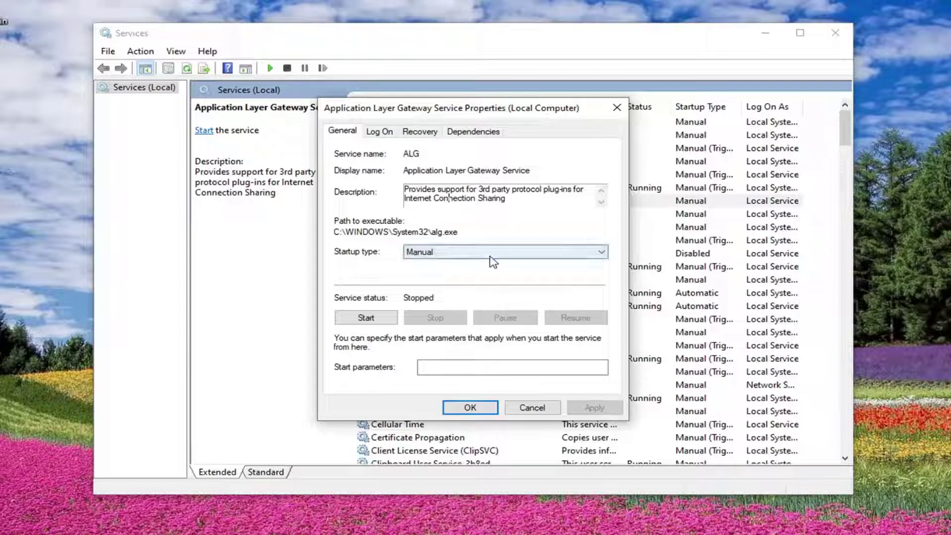
click(571, 255)
click(456, 273)
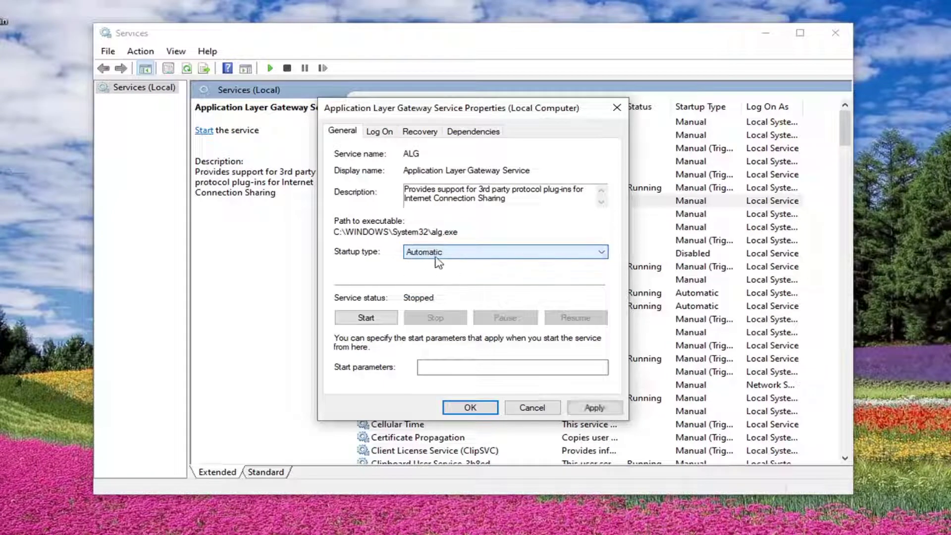
click(436, 255)
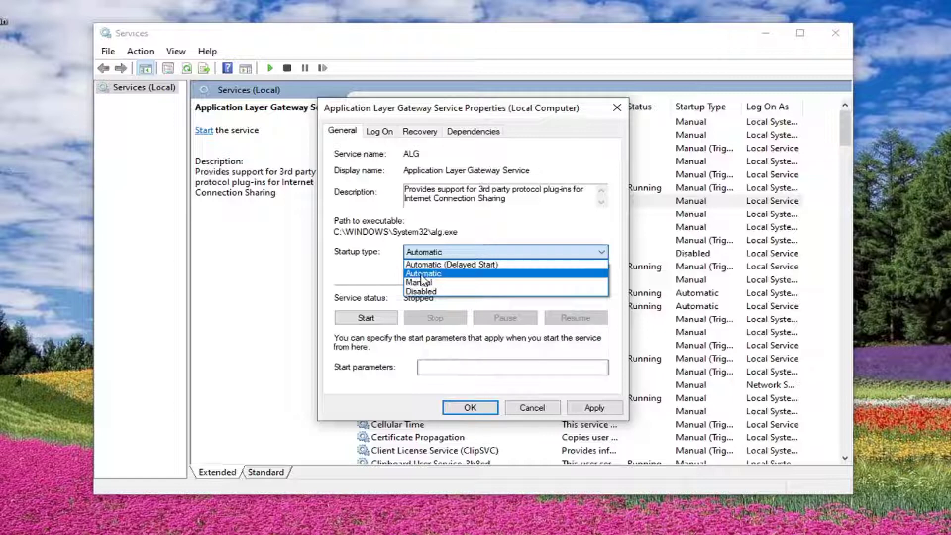
click(424, 275)
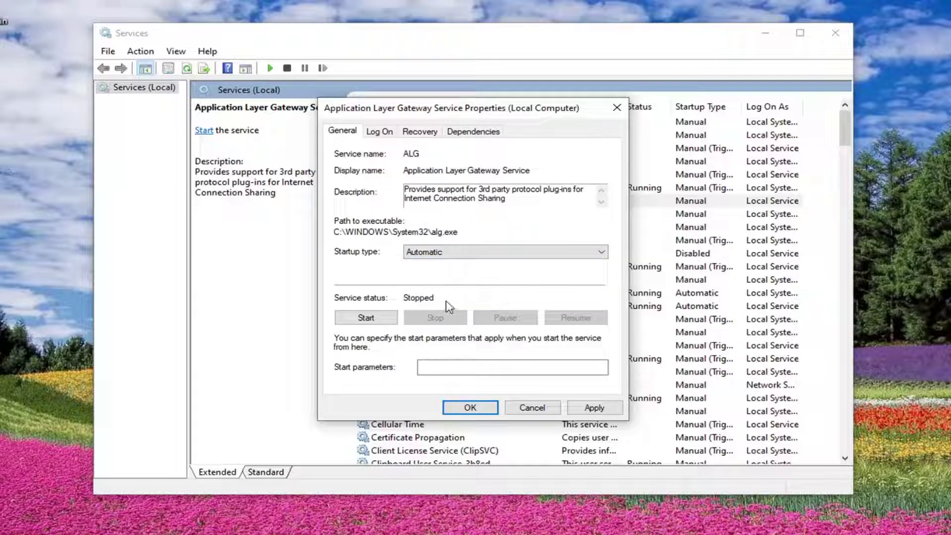
click(365, 320)
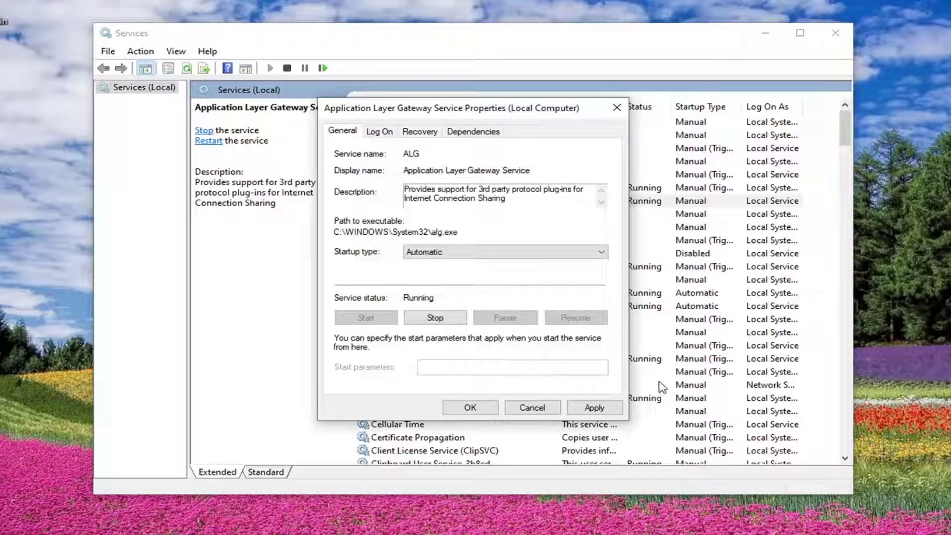
click(612, 408)
click(476, 408)
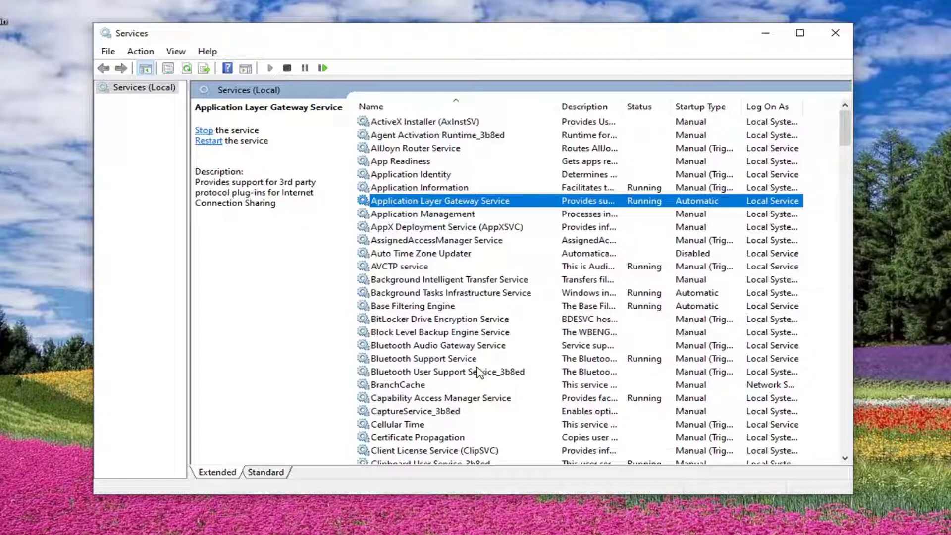
Step: Set Network Connections to Automatic startup and apply
scroll(478, 372, down, 20)
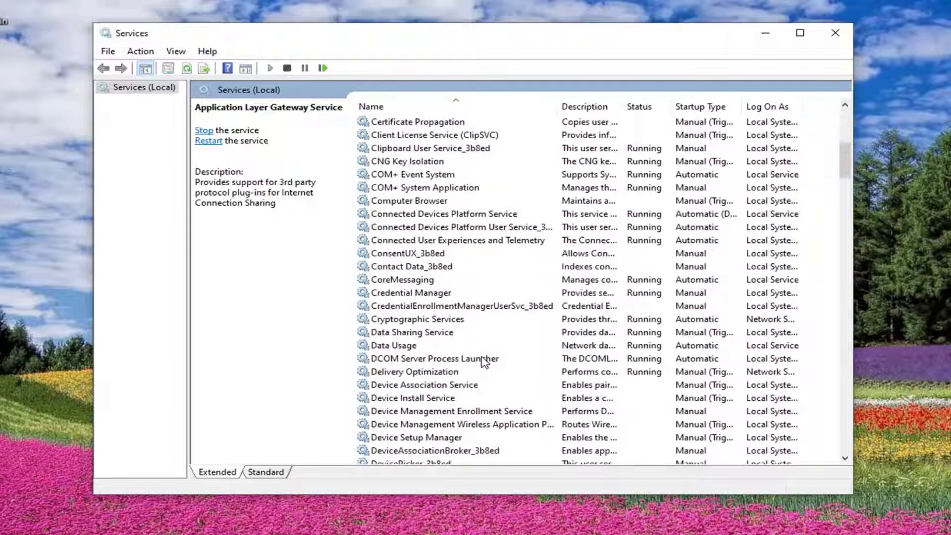
scroll(487, 340, down, 6)
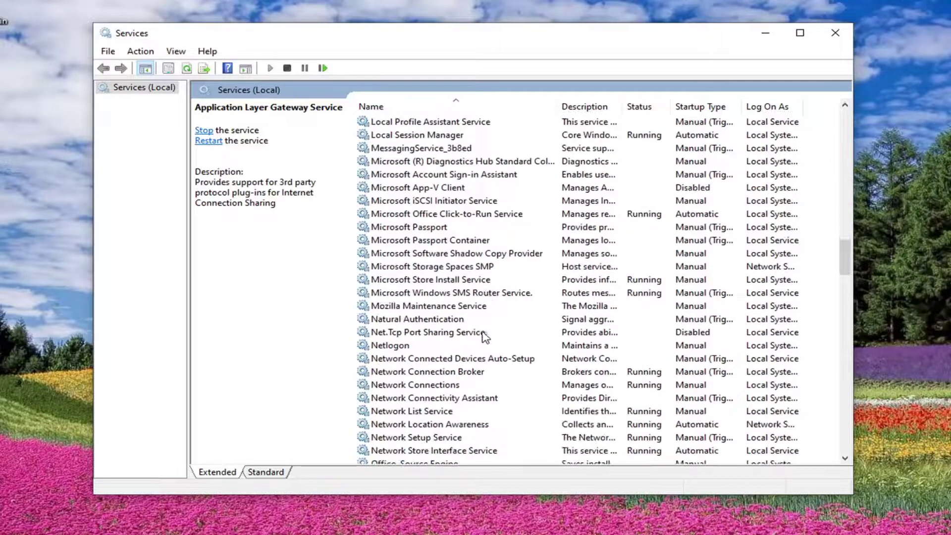
double_click(409, 386)
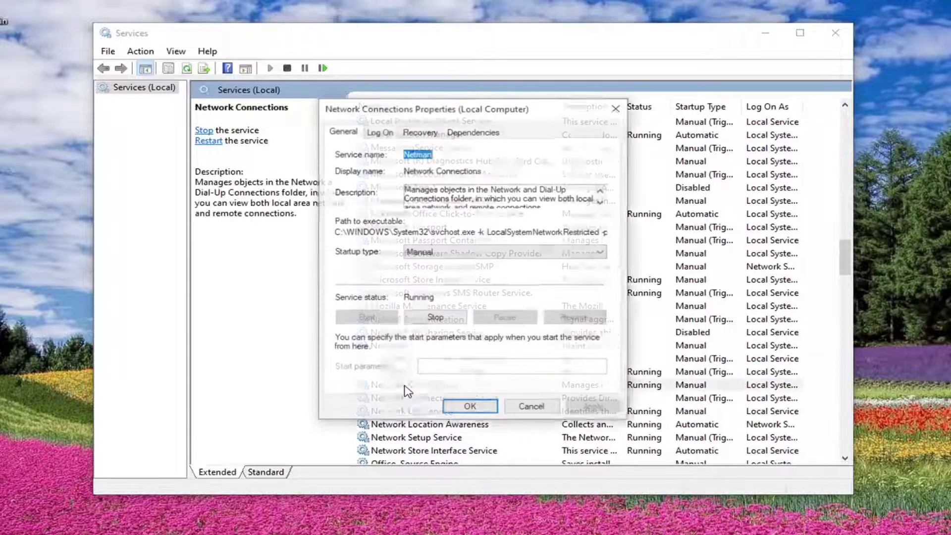
click(422, 251)
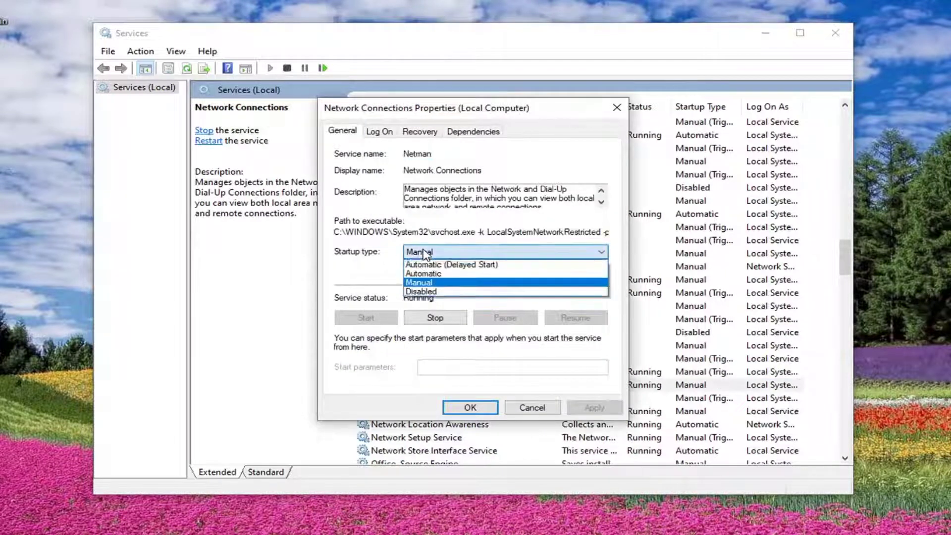
click(422, 274)
click(590, 407)
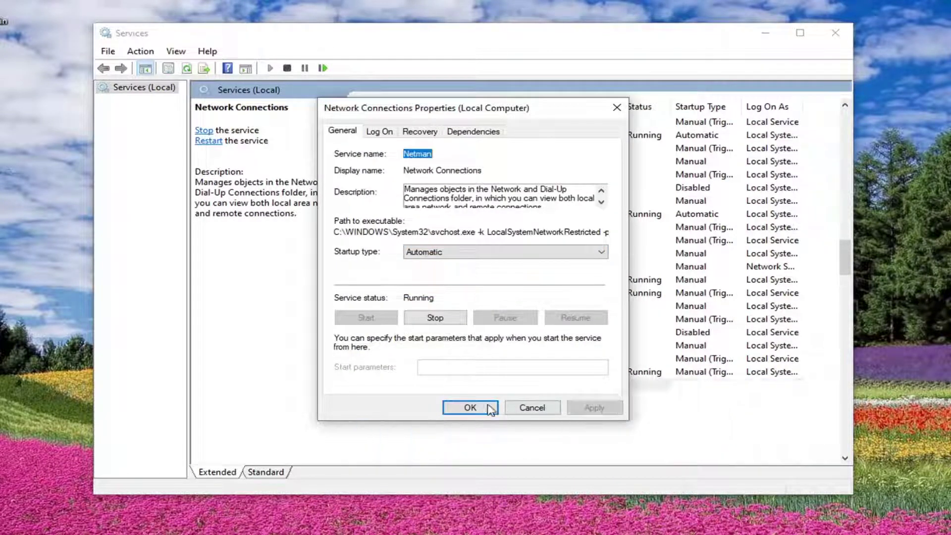
click(463, 408)
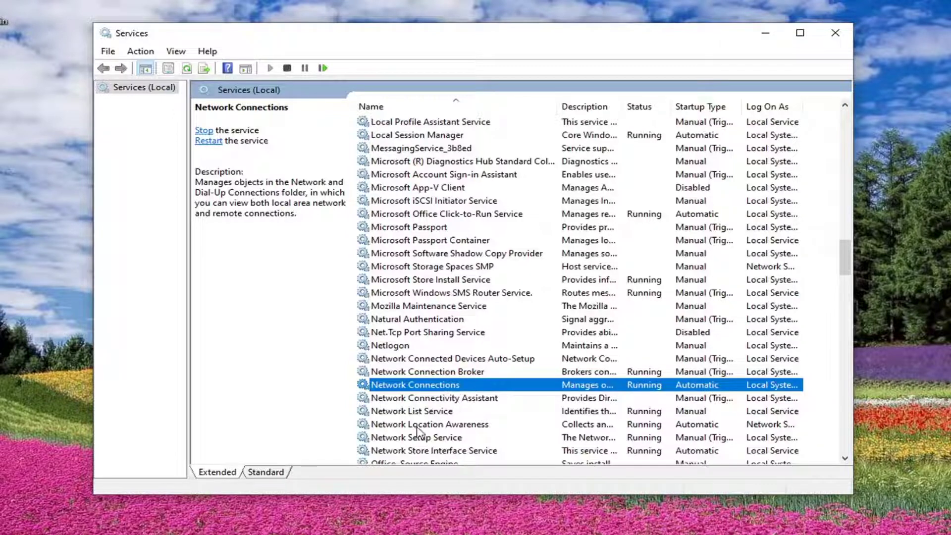
Step: Check that Network Location Awareness is Automatic and running
click(435, 428)
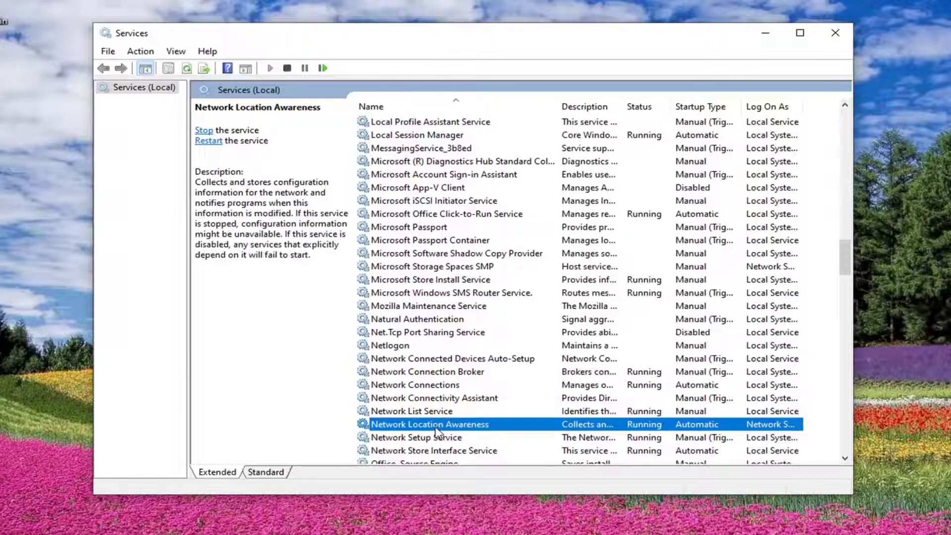
double_click(401, 427)
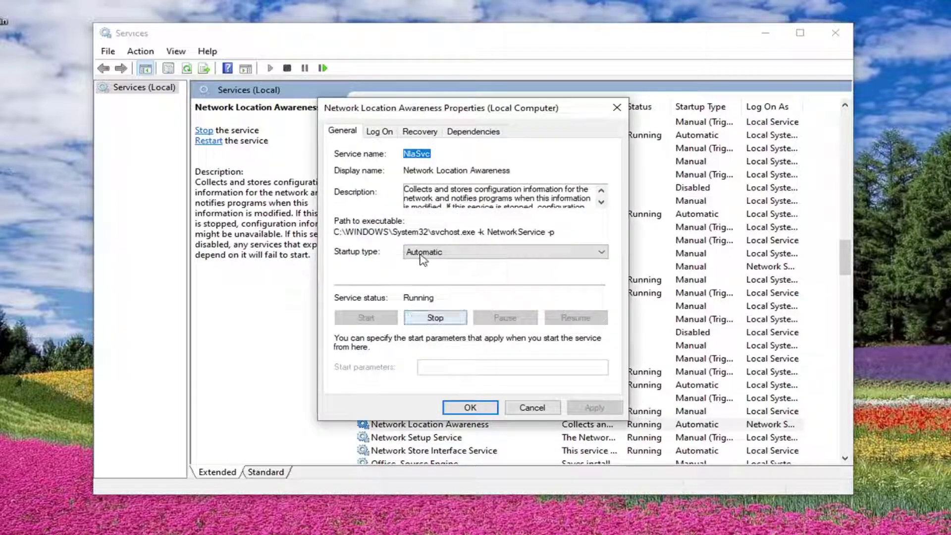
click(466, 413)
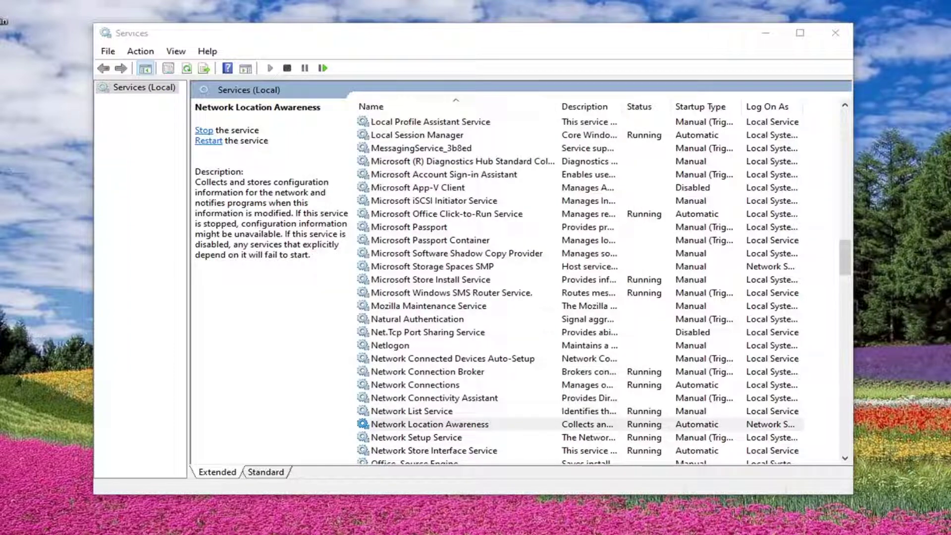
Step: Change Plug and Play's startup type from Manual to Automatic and apply
scroll(488, 312, down, 7)
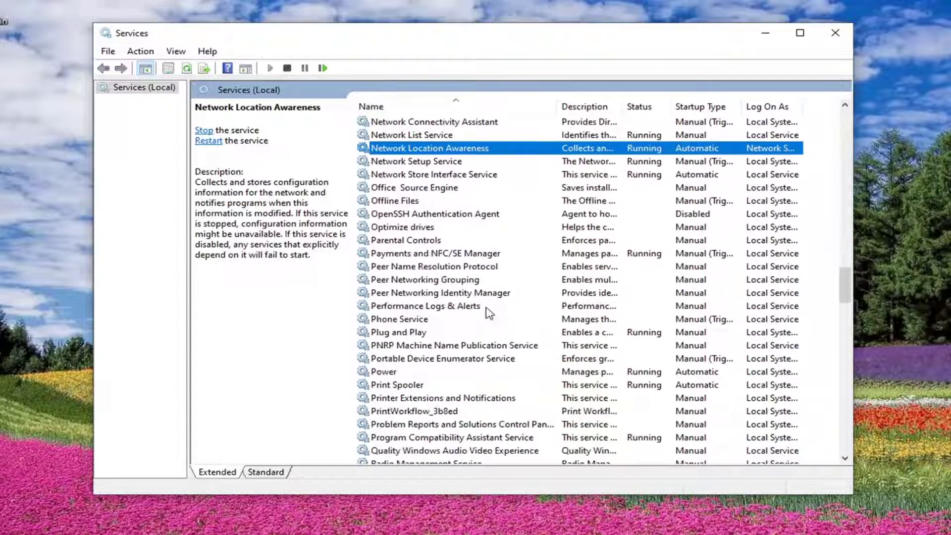
click(391, 337)
double_click(422, 334)
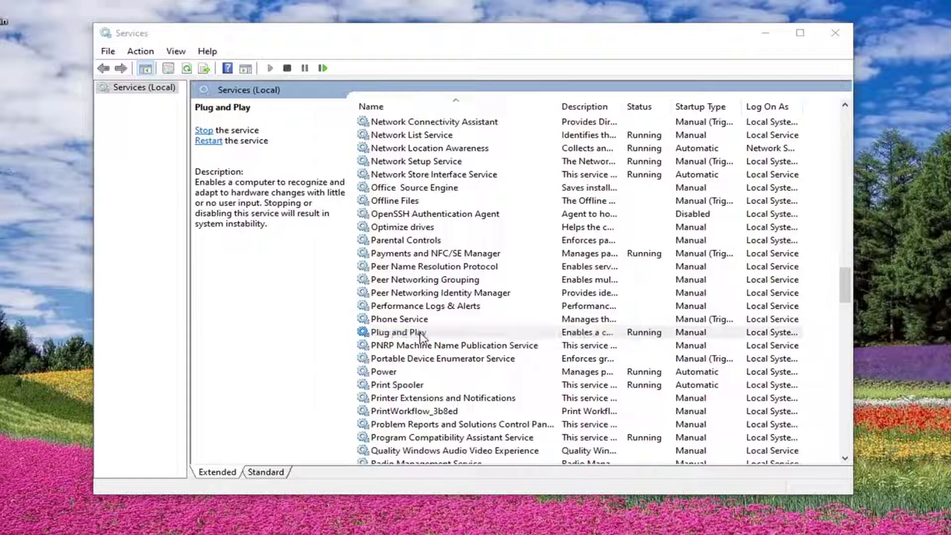
click(438, 254)
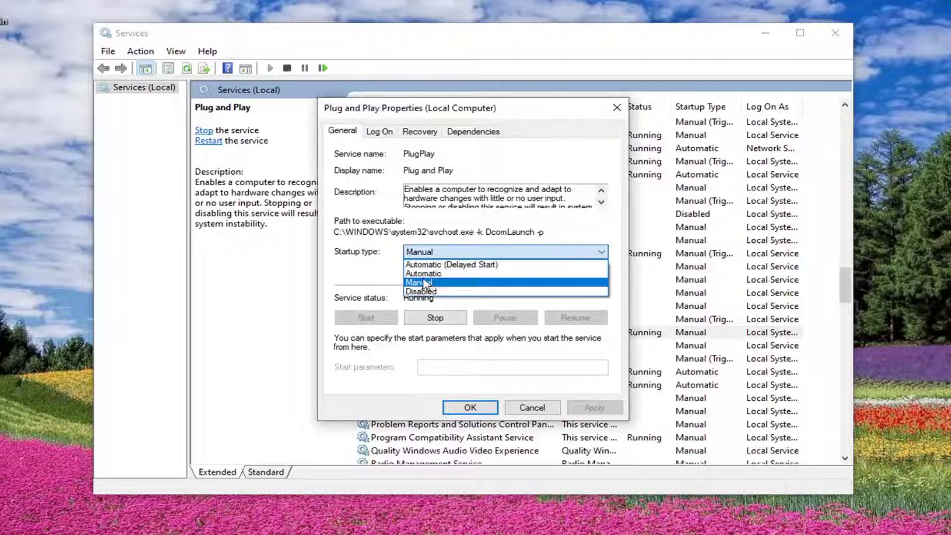
click(425, 272)
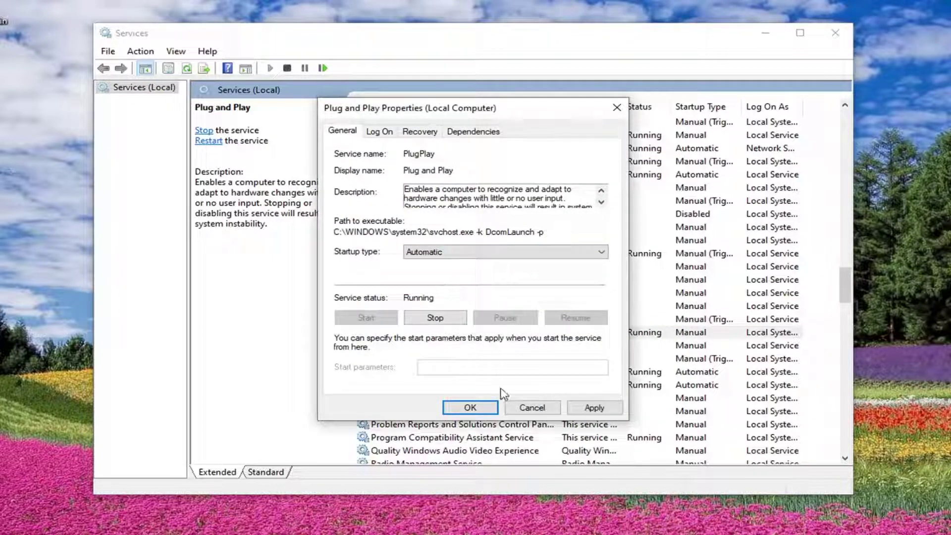
click(595, 407)
click(470, 407)
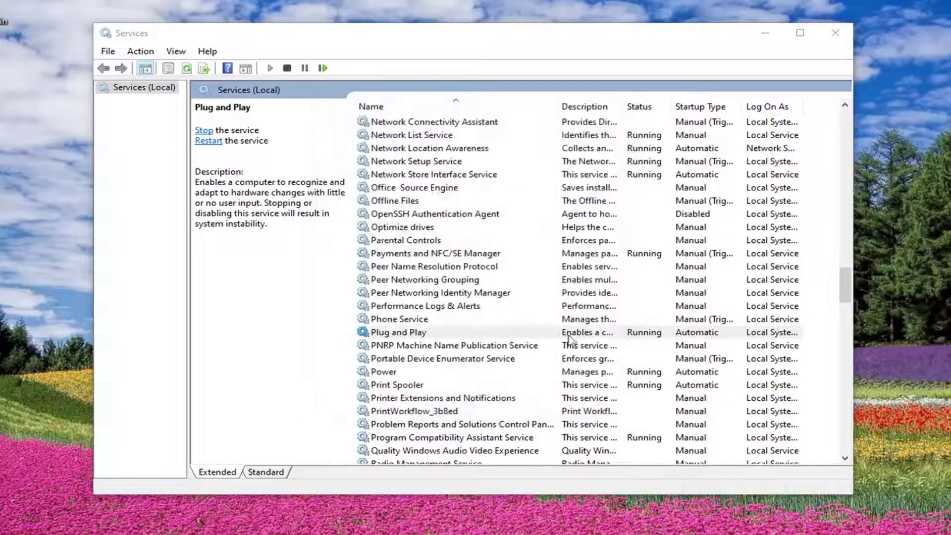
Step: Find Remote Access Connection Manager and confirm it is Automatic and running
scroll(569, 339, down, 2)
click(423, 414)
scroll(425, 399, up, 2)
scroll(423, 402, down, 1)
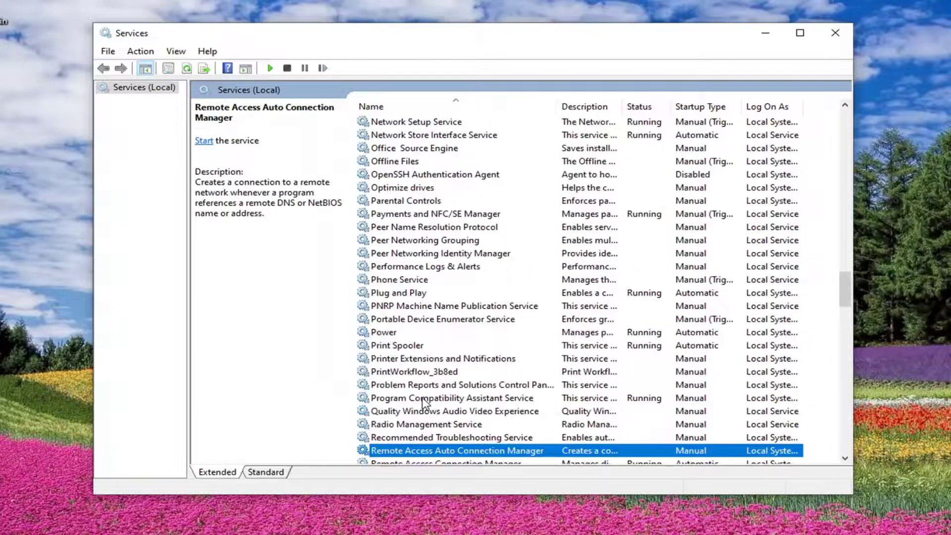
scroll(424, 402, down, 1)
click(417, 427)
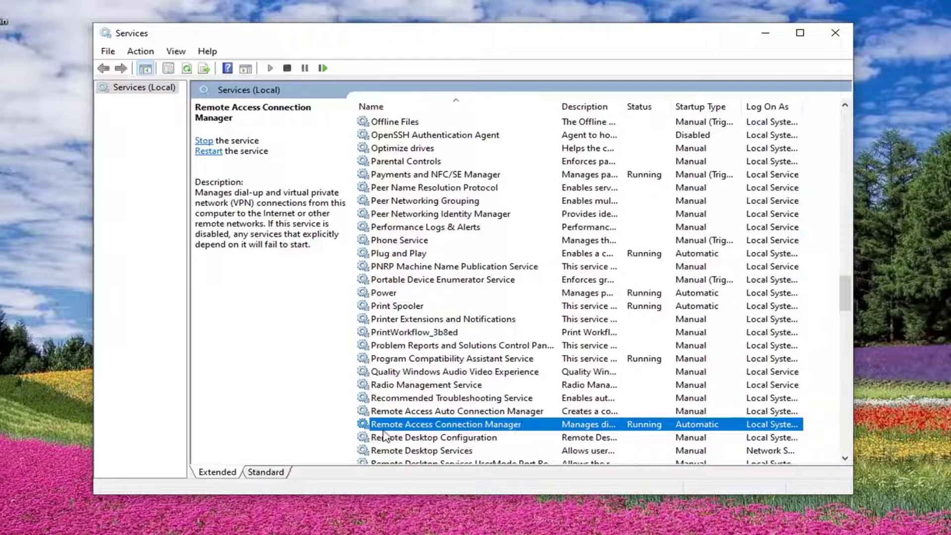
click(427, 411)
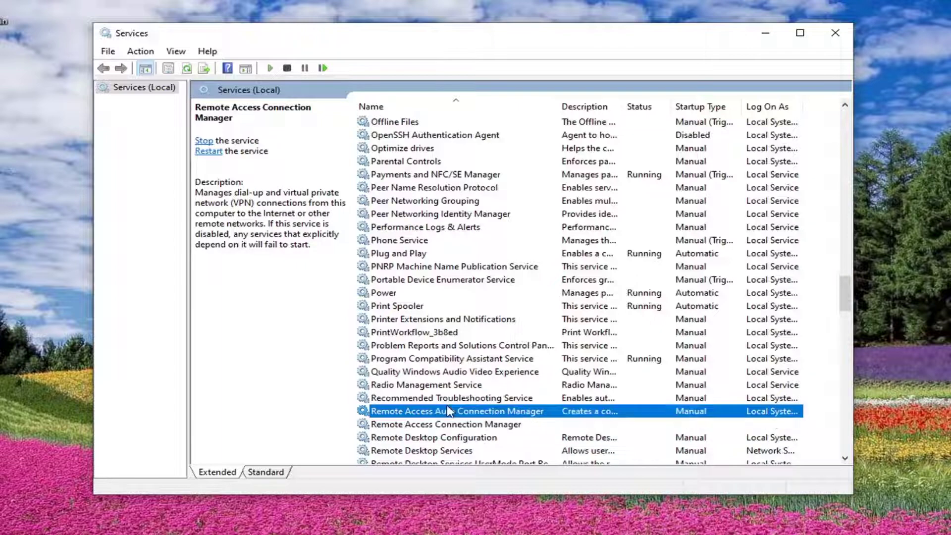
click(431, 424)
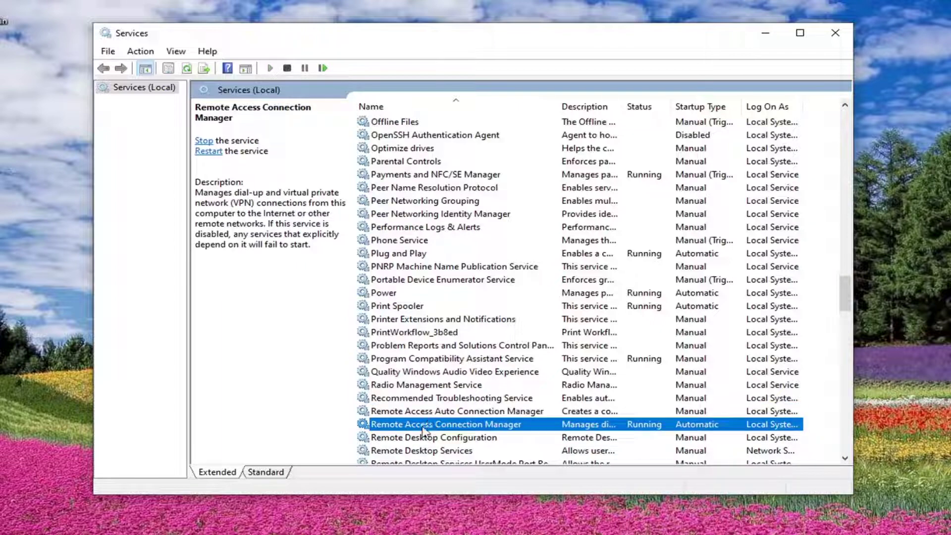
double_click(423, 429)
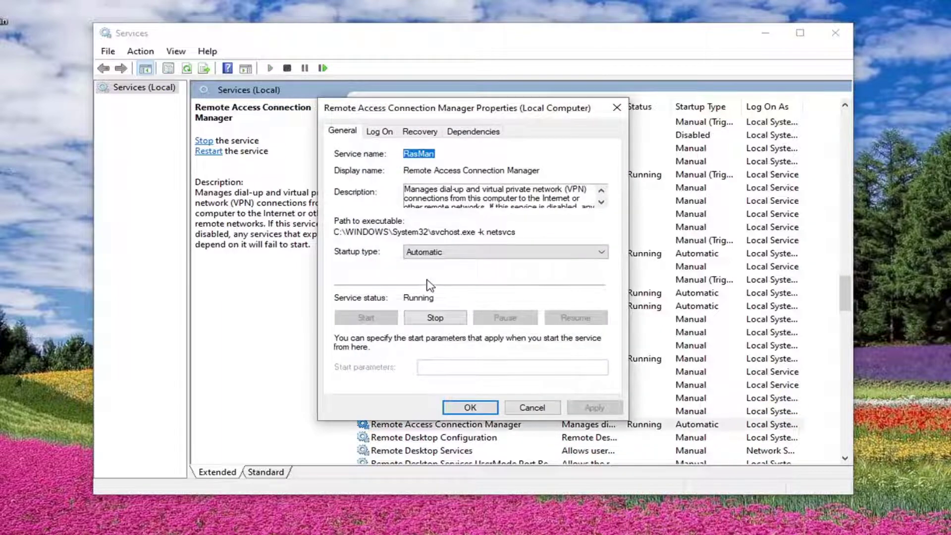
click(484, 407)
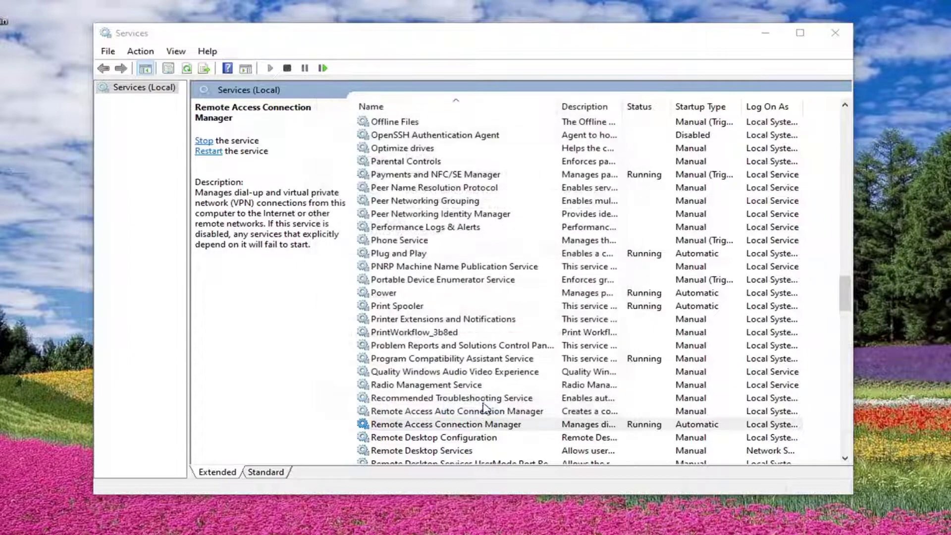
Step: Open Remote Procedure Call (RPC) properties to confirm it is Automatic and running
scroll(406, 391, down, 1)
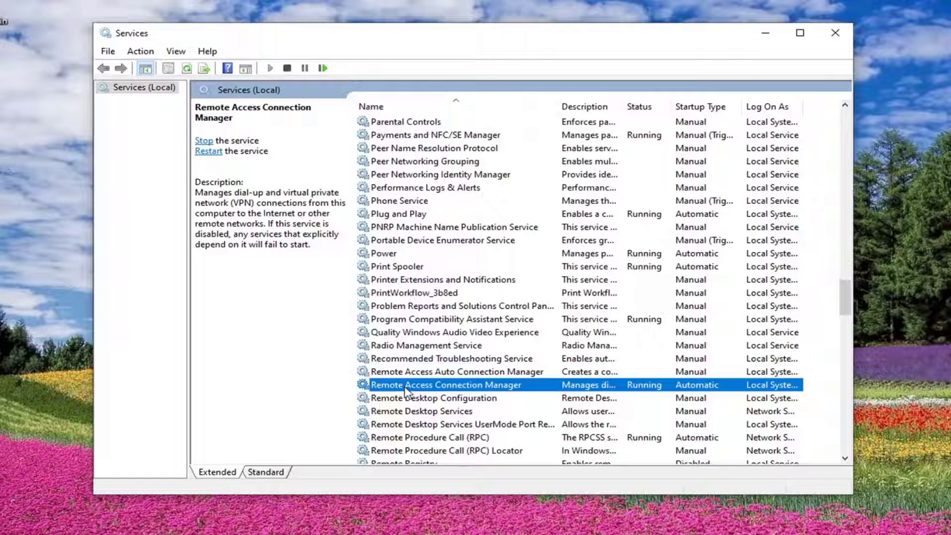
click(418, 438)
scroll(443, 420, down, 1)
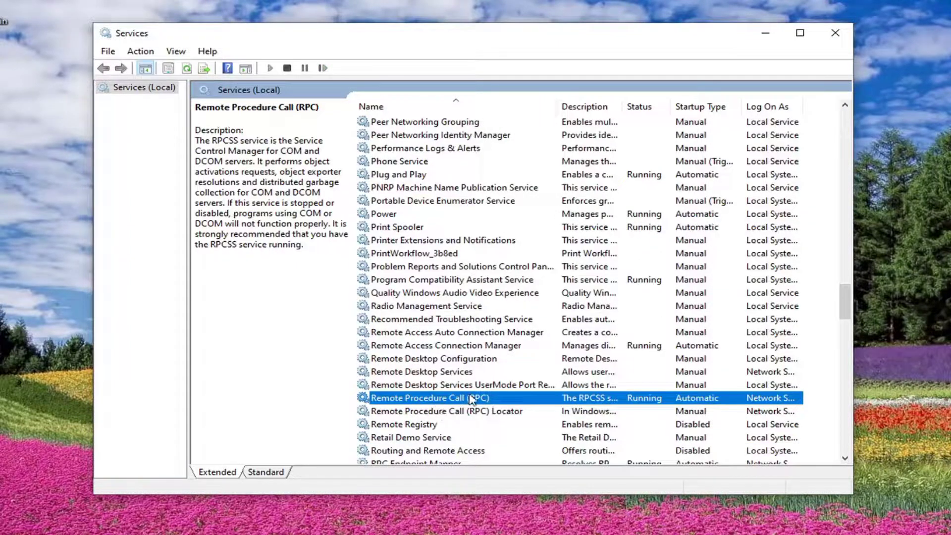
double_click(473, 402)
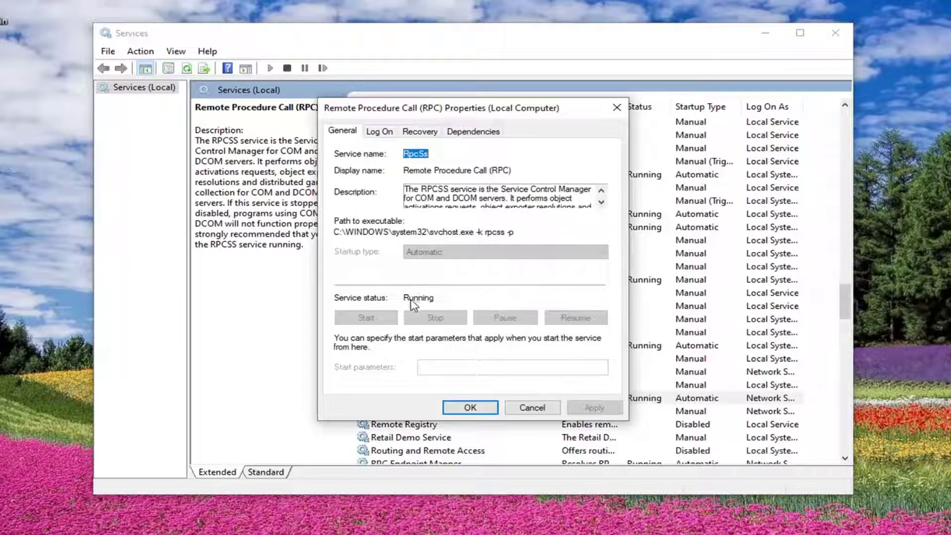
click(487, 410)
Step: Set Telephony to Automatic startup, start it, and apply the settings
scroll(465, 396, down, 6)
scroll(448, 389, down, 6)
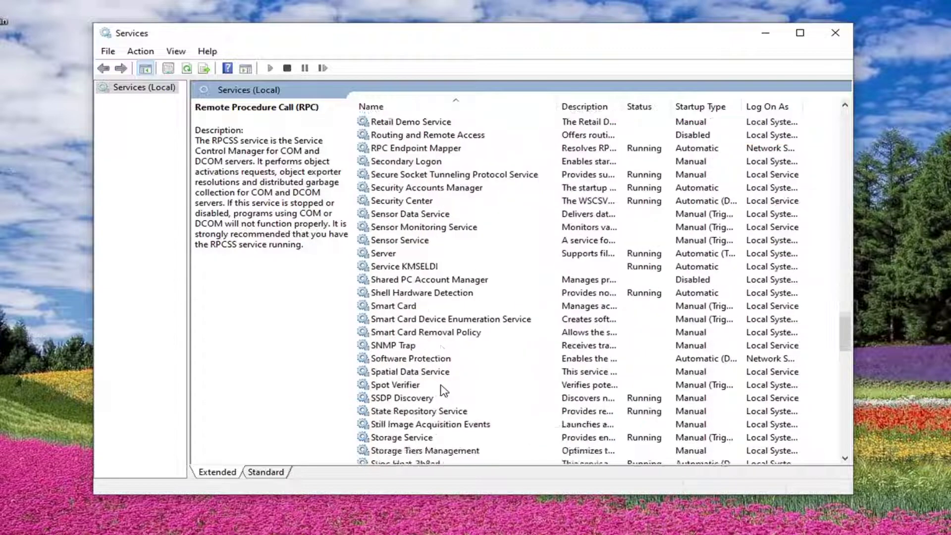
click(395, 386)
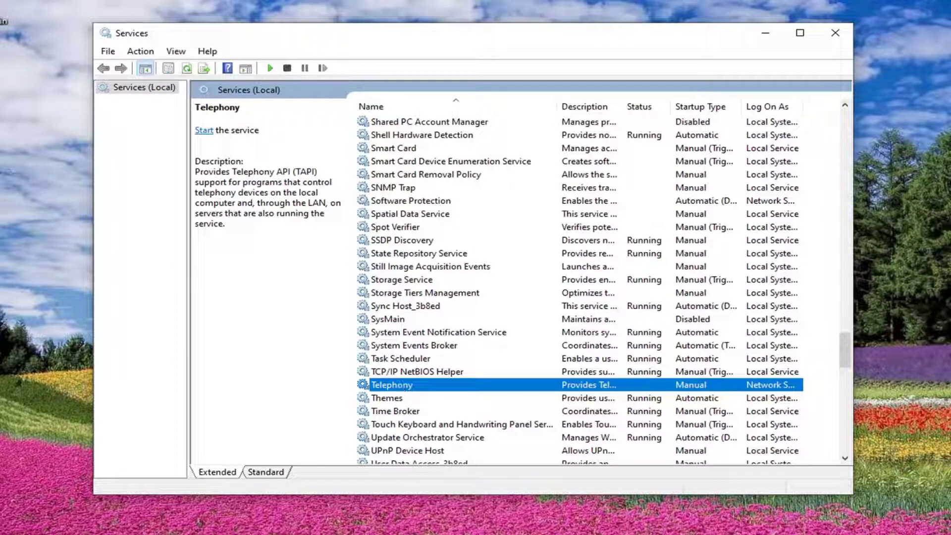
double_click(400, 386)
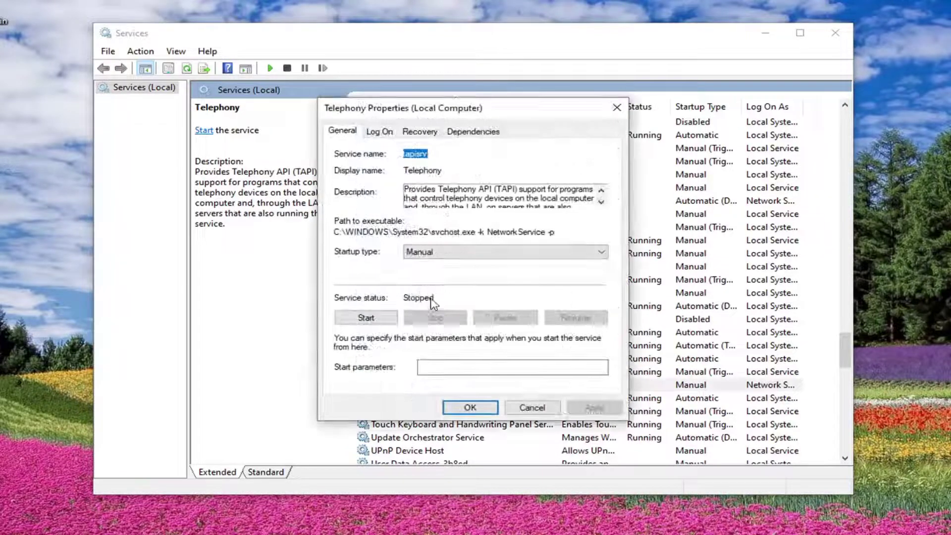
click(441, 252)
click(422, 275)
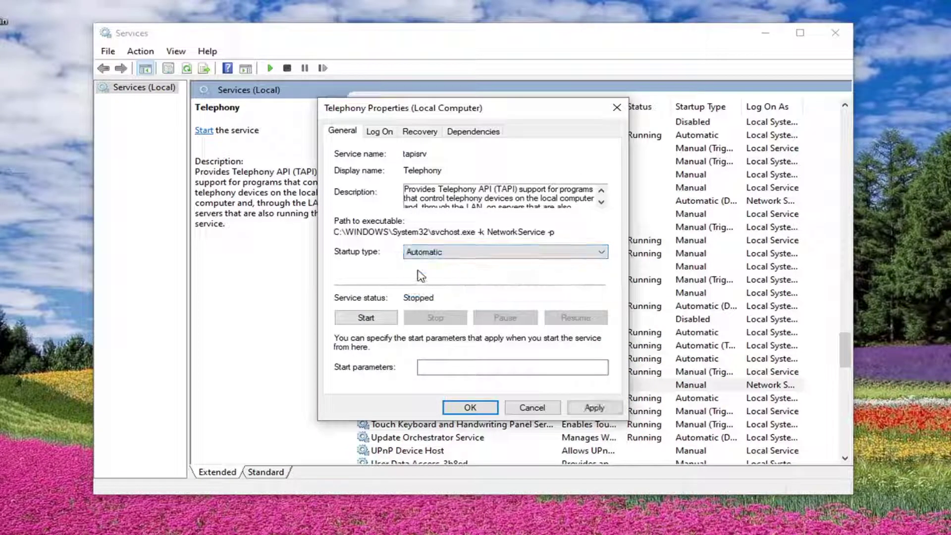
click(365, 317)
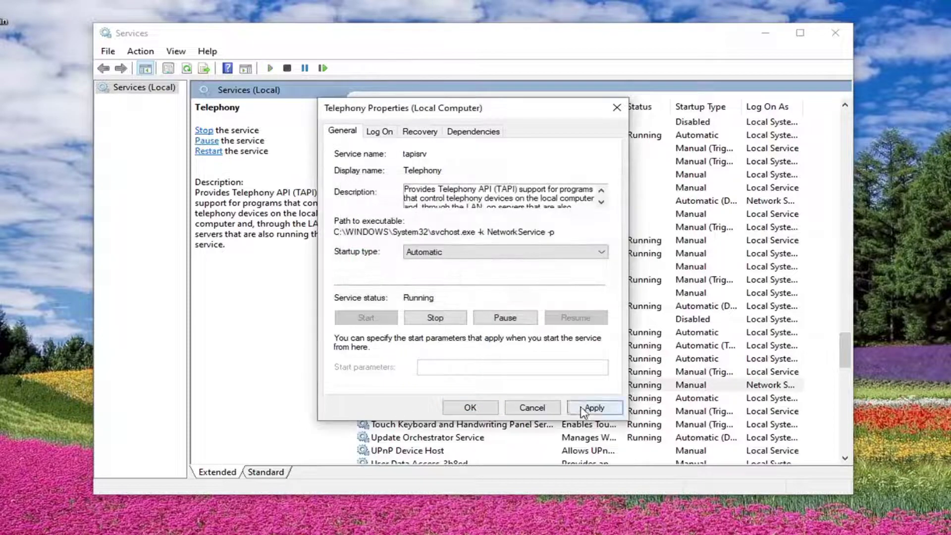
click(594, 407)
click(469, 407)
Step: Scroll up the Services list to confirm Telephony and the other services are Running and Automatic
scroll(394, 428, up, 1)
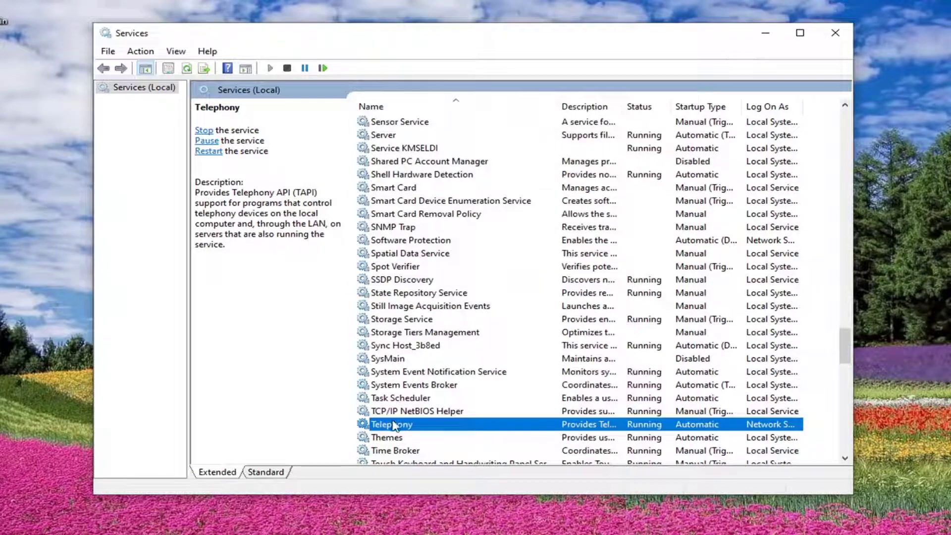